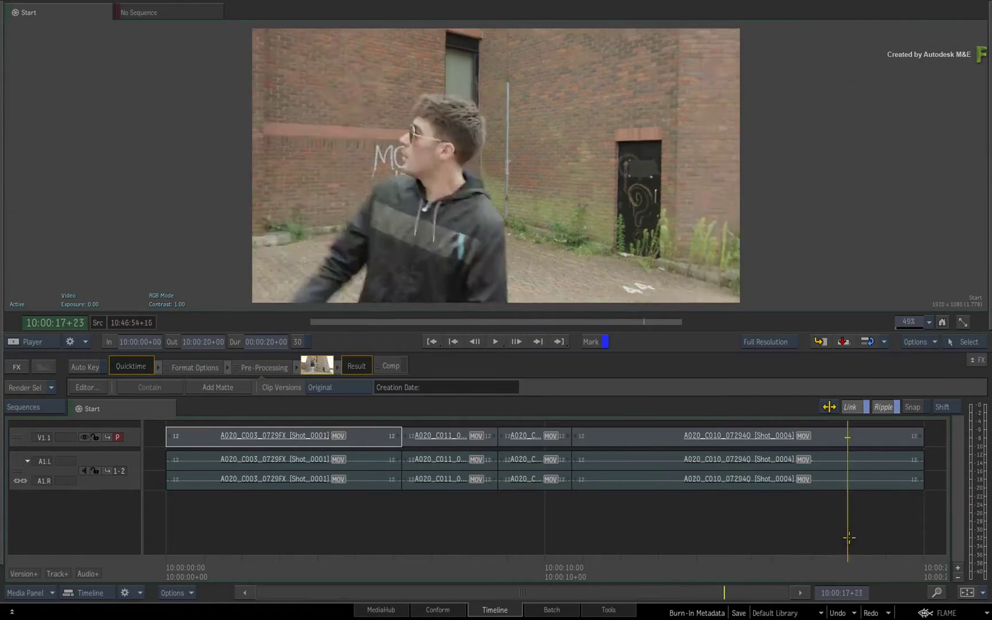
Step: Select the first shot, look through the Batch and Tools workspaces, then return to the Start sequence
drag(849, 537, 370, 527)
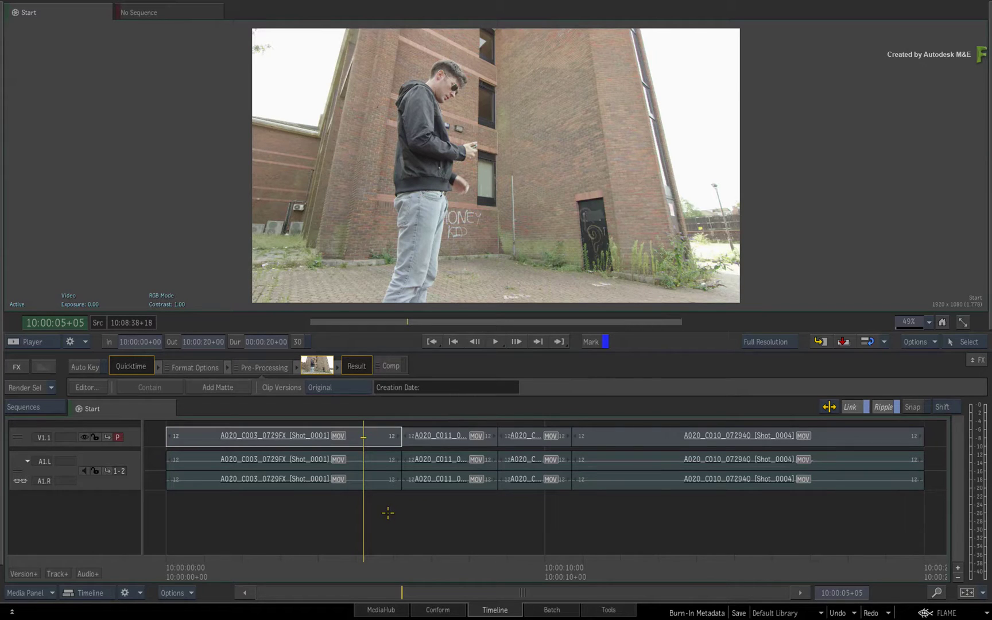
click(383, 437)
click(382, 438)
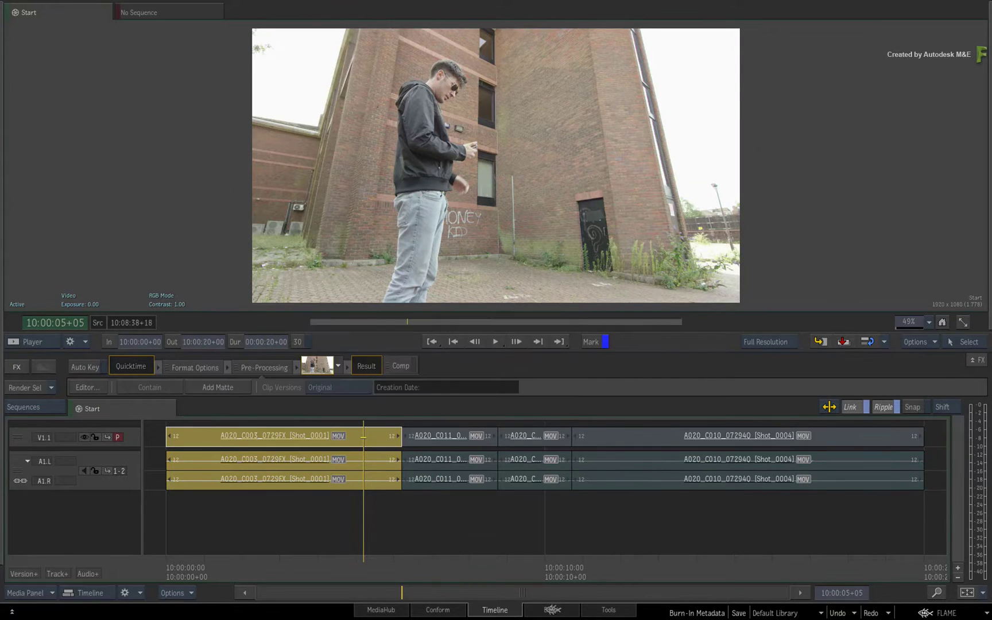
click(552, 609)
click(595, 609)
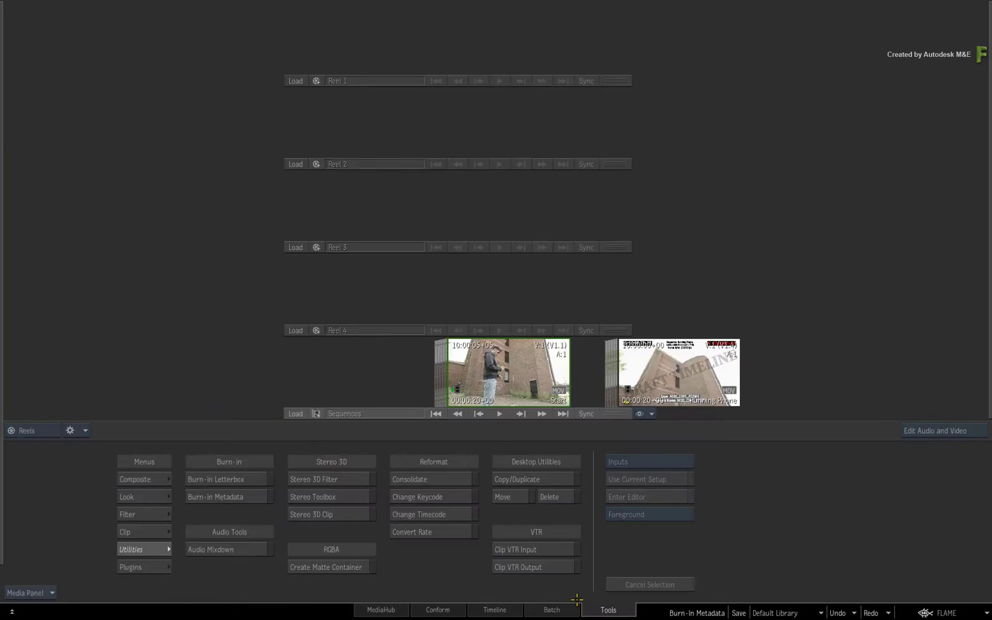
click(249, 430)
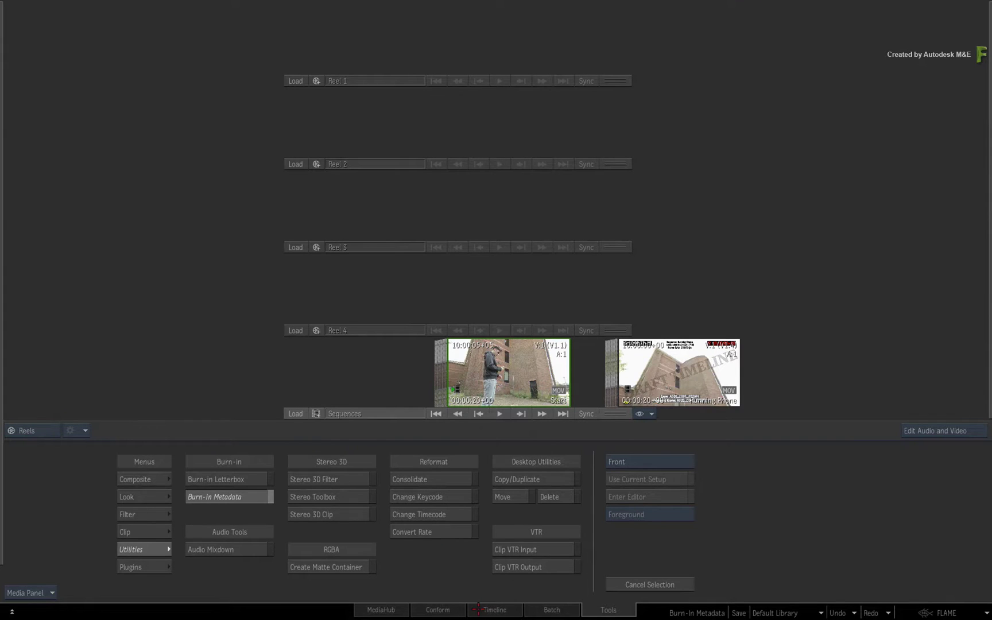
click(478, 608)
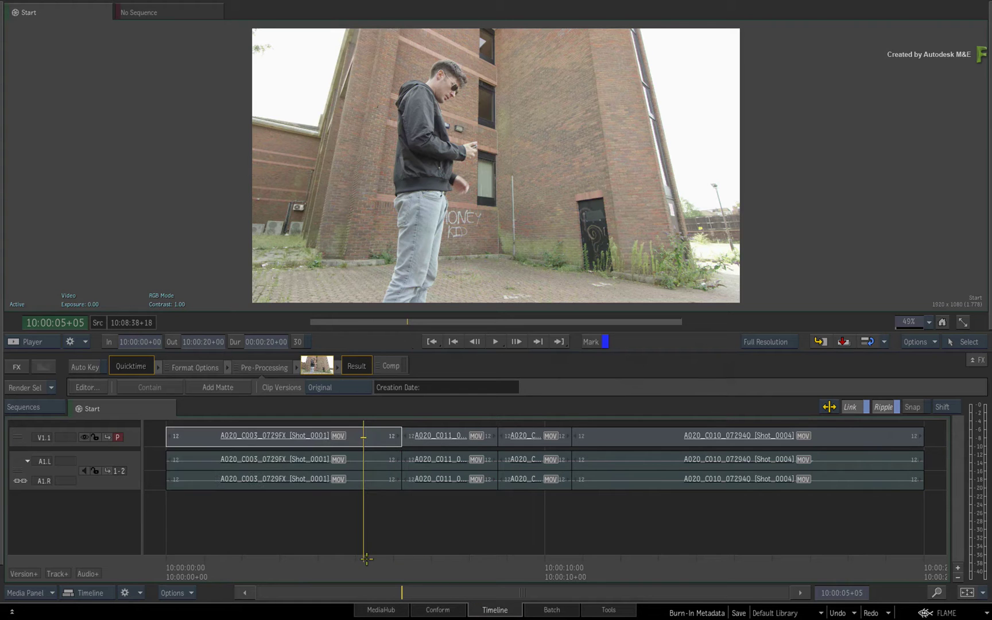
Step: Review the sequence, deselect the first shot, and add empty video track V1.2 above V1.1
mouse_move(366, 558)
mouse_down()
mouse_move(281, 557)
mouse_move(830, 568)
mouse_move(363, 560)
mouse_up()
drag(338, 568, 361, 525)
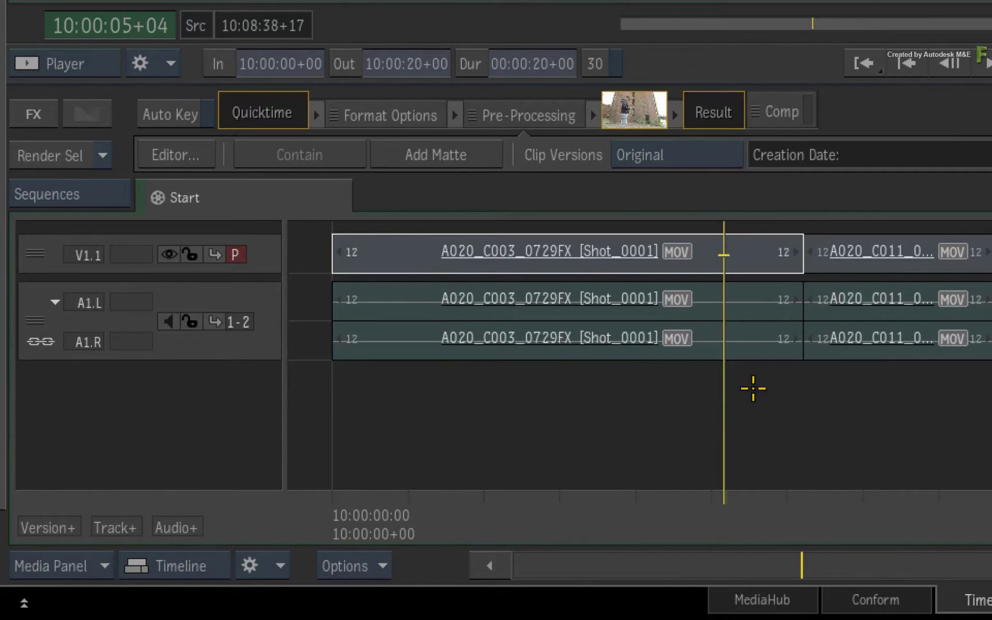
click(756, 262)
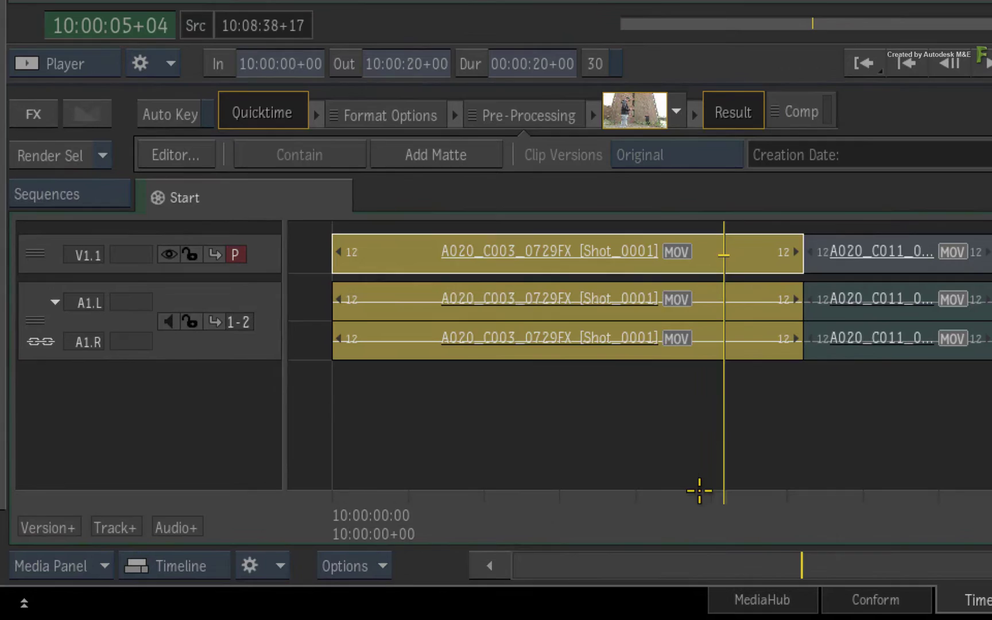
drag(699, 490, 721, 487)
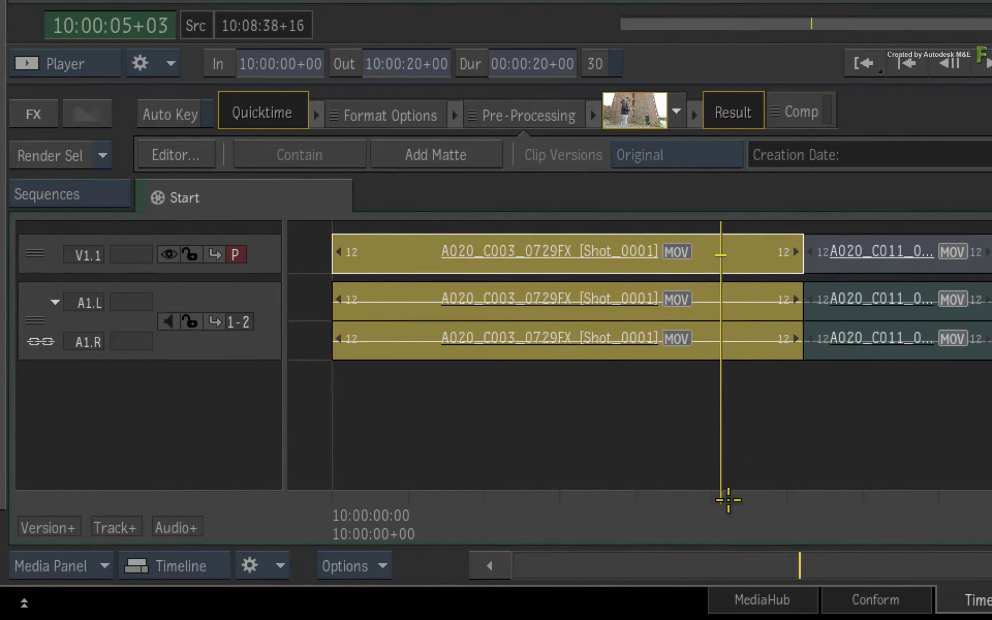
click(766, 441)
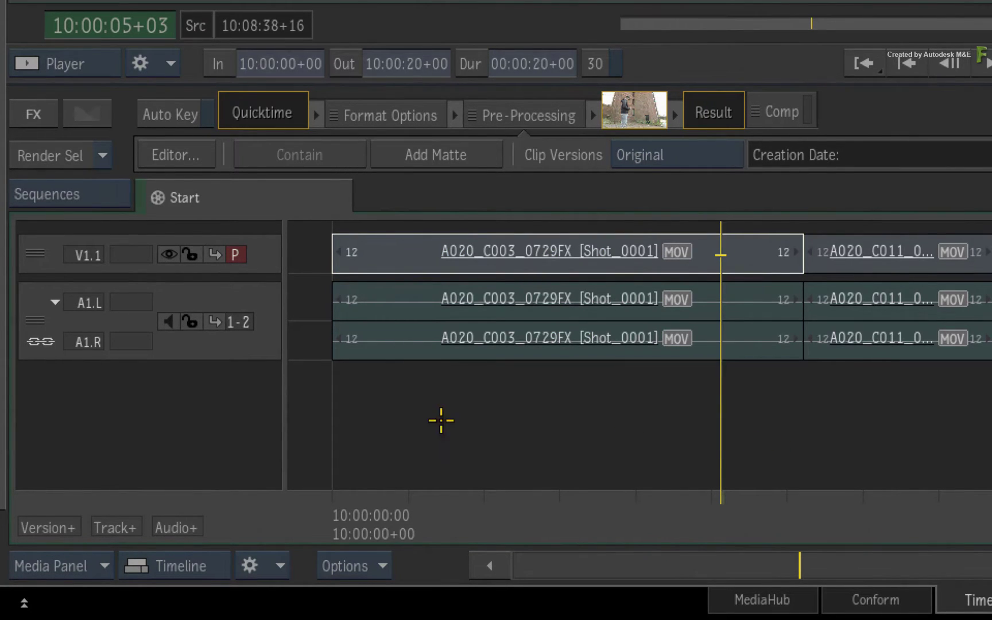
click(114, 526)
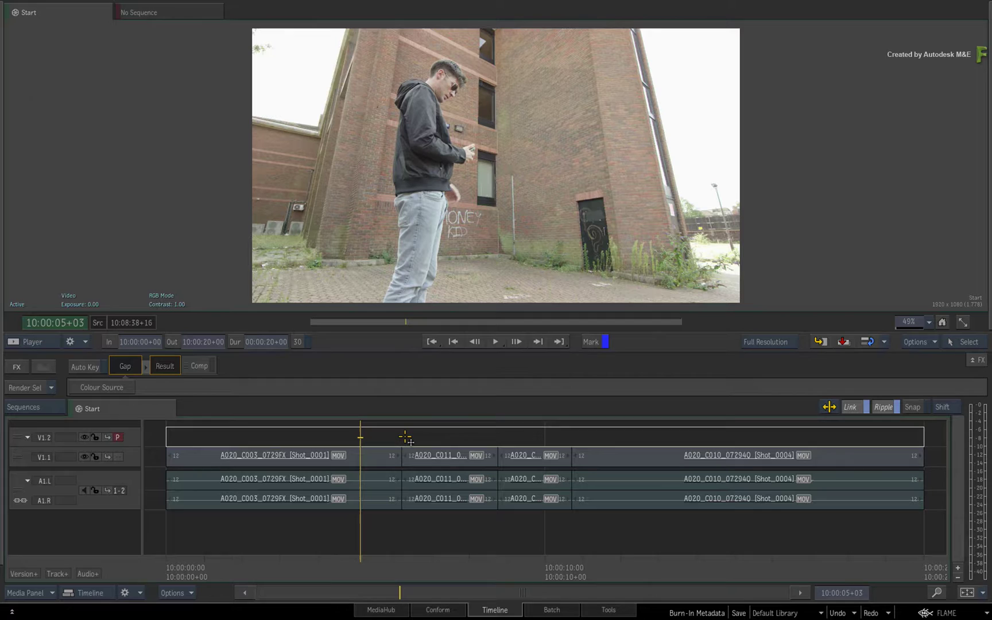
Step: Add Burn-in Metadata from the FX ribbon to the V1.2 gap segment
click(384, 436)
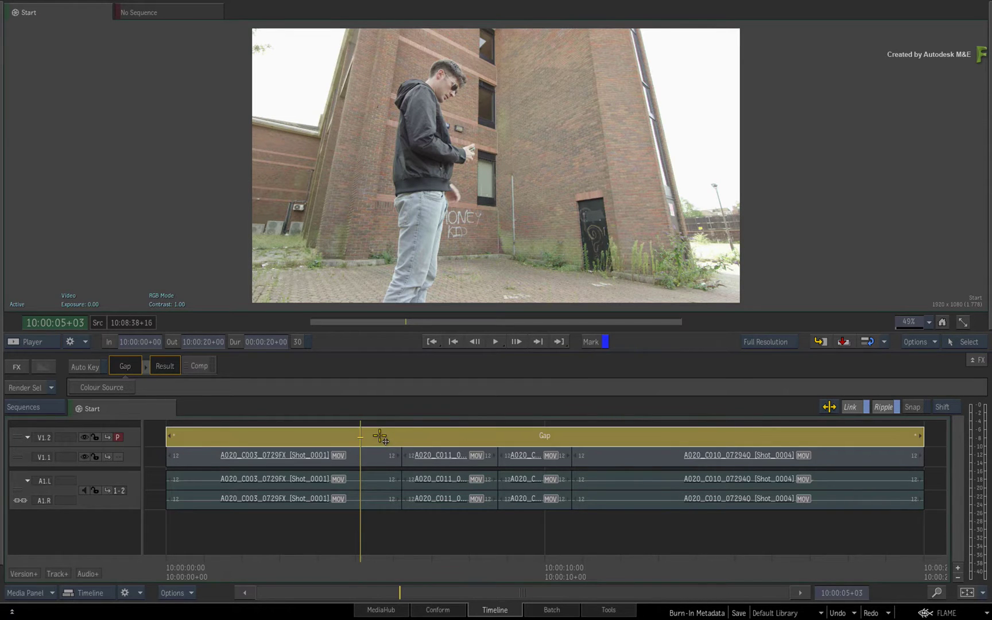
key(ctrl+Tab)
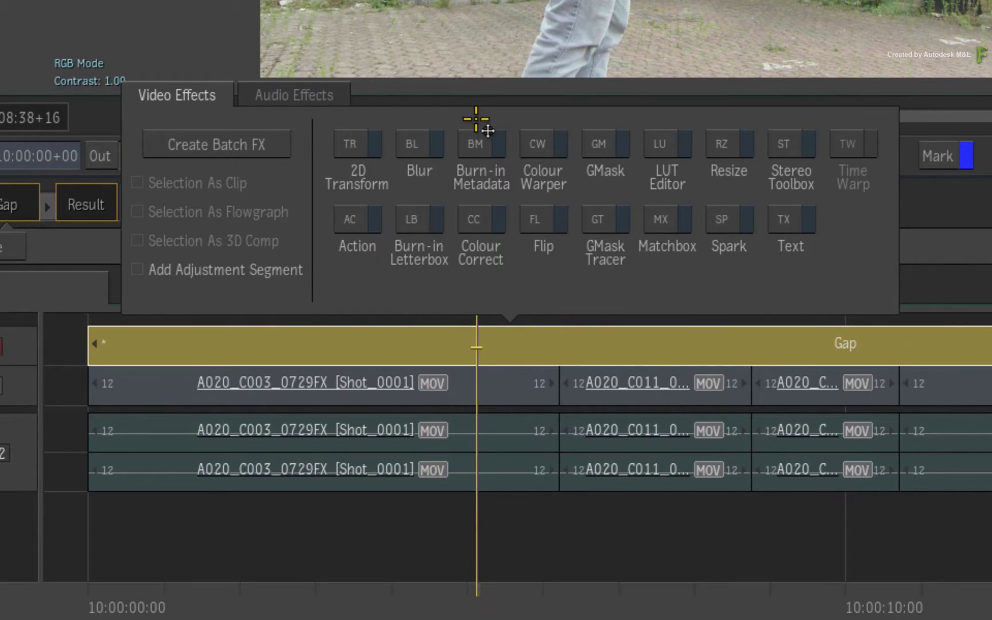
click(478, 140)
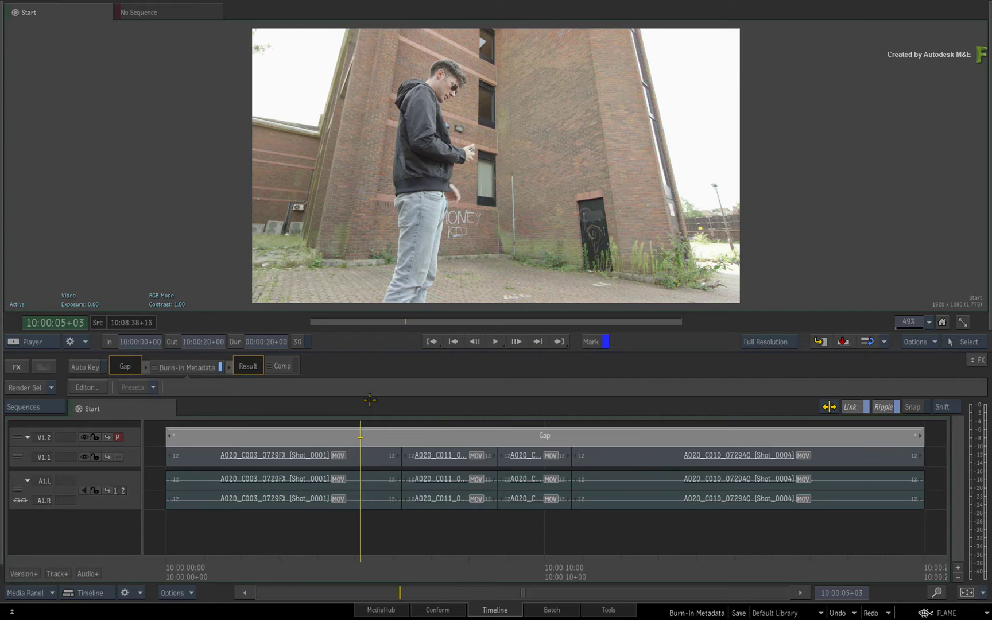
Step: In the Burn-in Metadata editor, add Source Timecode and Record Timecode layers
click(93, 387)
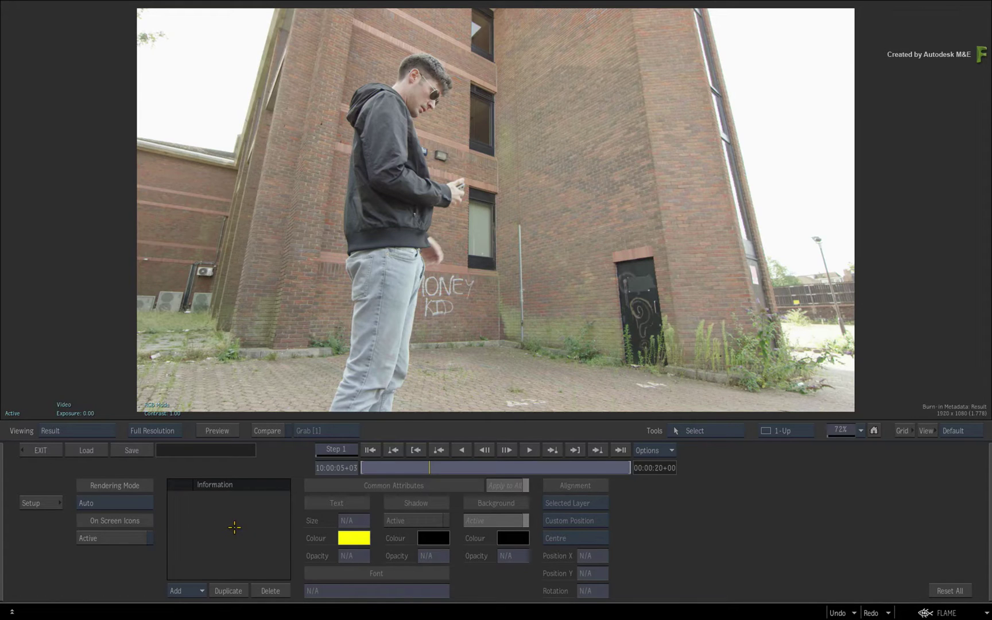
mouse_move(383, 466)
mouse_down()
mouse_move(459, 466)
mouse_move(378, 468)
mouse_up()
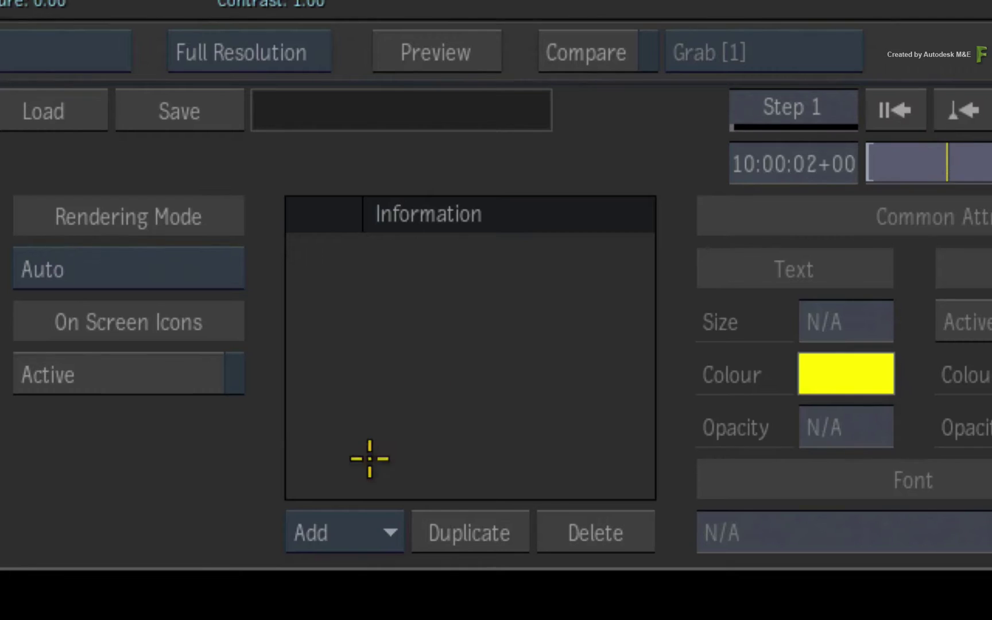
click(375, 537)
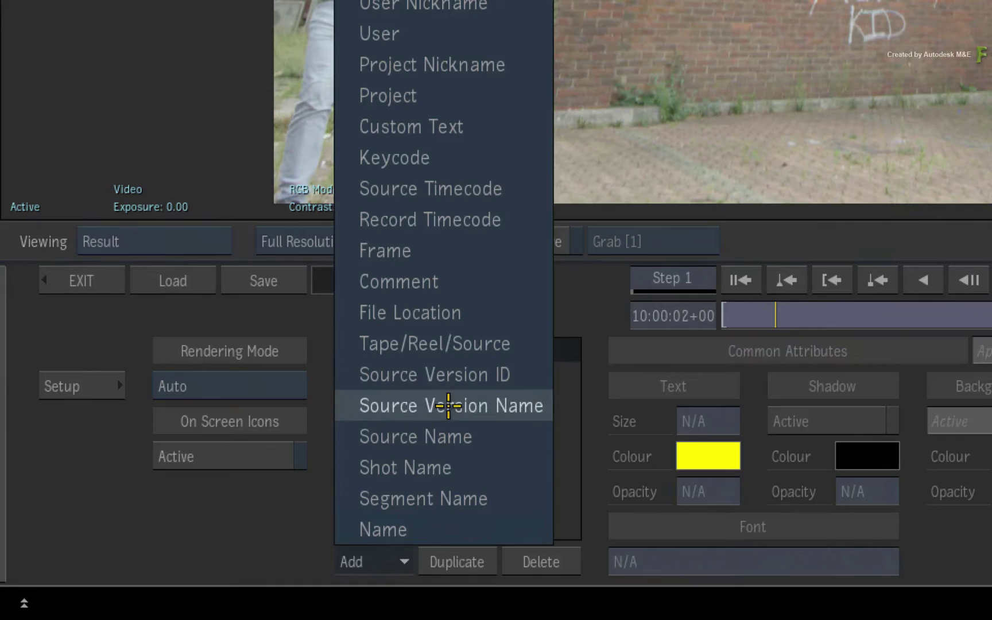
click(499, 189)
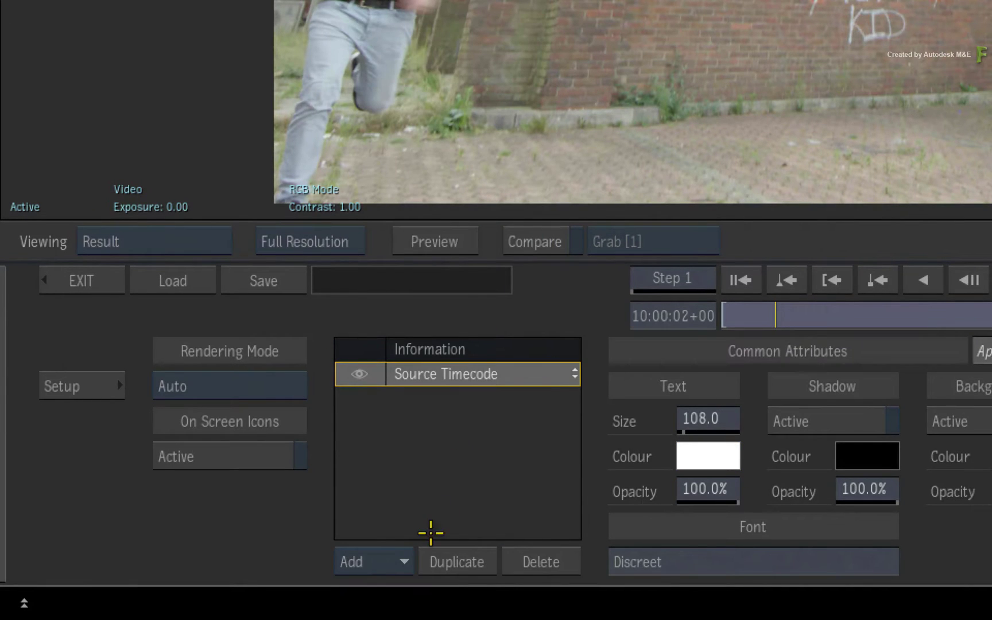
click(390, 561)
click(419, 223)
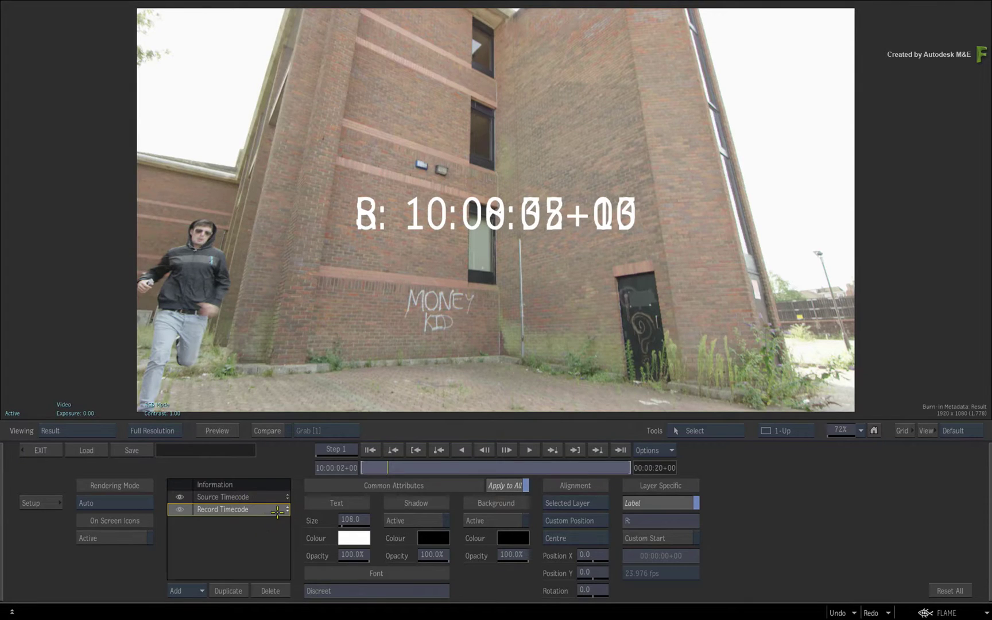
Step: Set R: to Position Y -396 and S: to -284, stacking S: above R:
drag(593, 574, 253, 565)
click(257, 497)
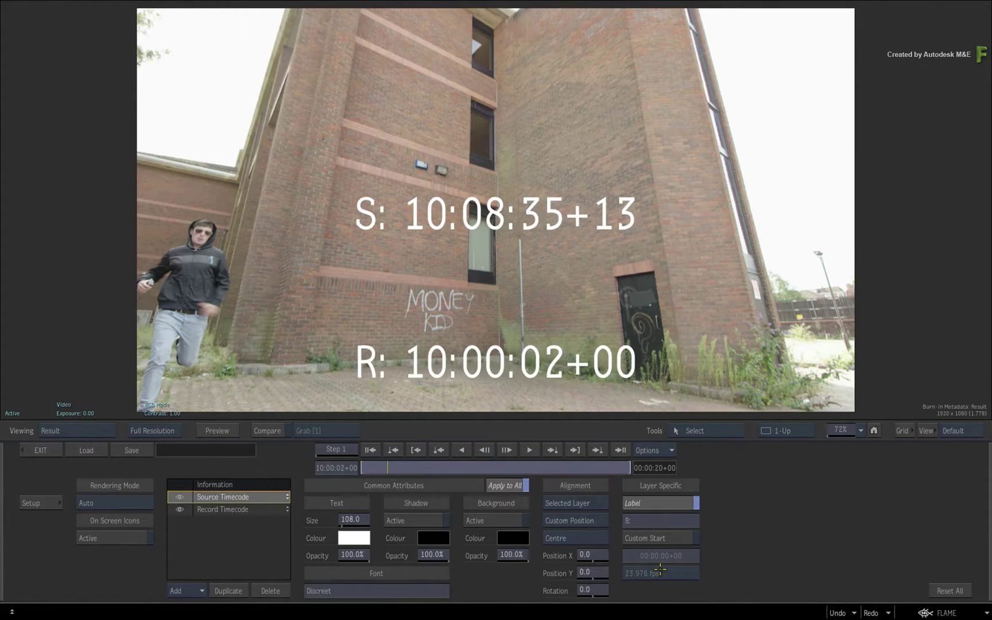
drag(593, 573, 468, 567)
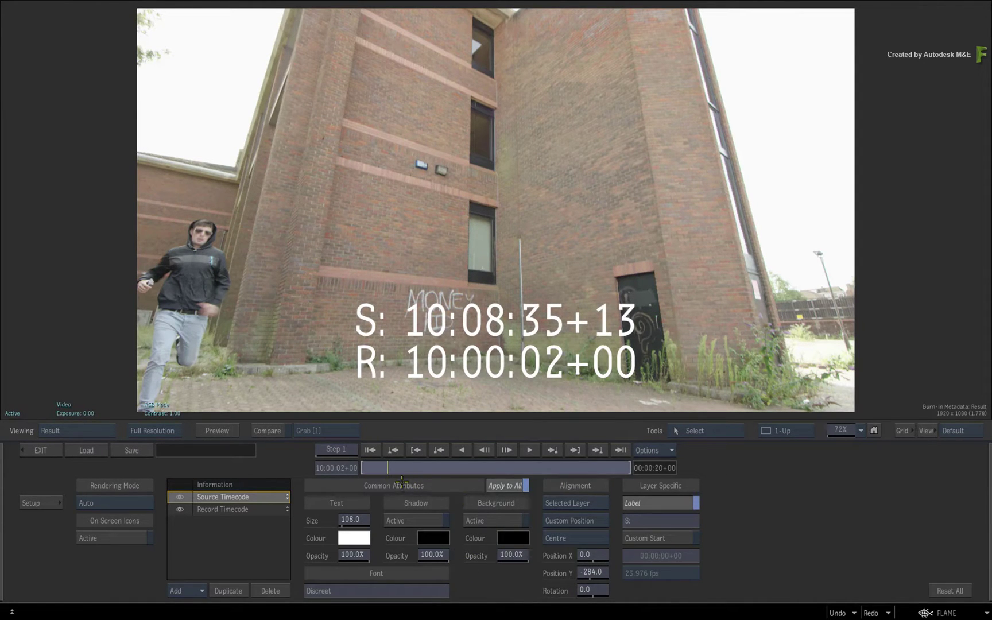
drag(395, 467, 356, 467)
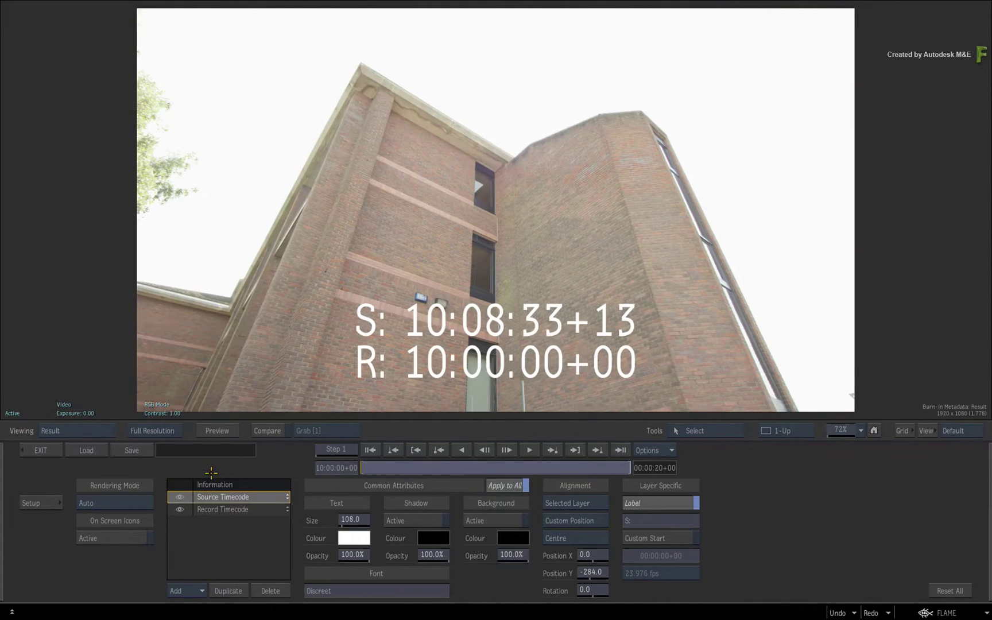
Step: Exit the burn-in editor and scrub the timeline to watch the S: and R: timecodes update
click(42, 450)
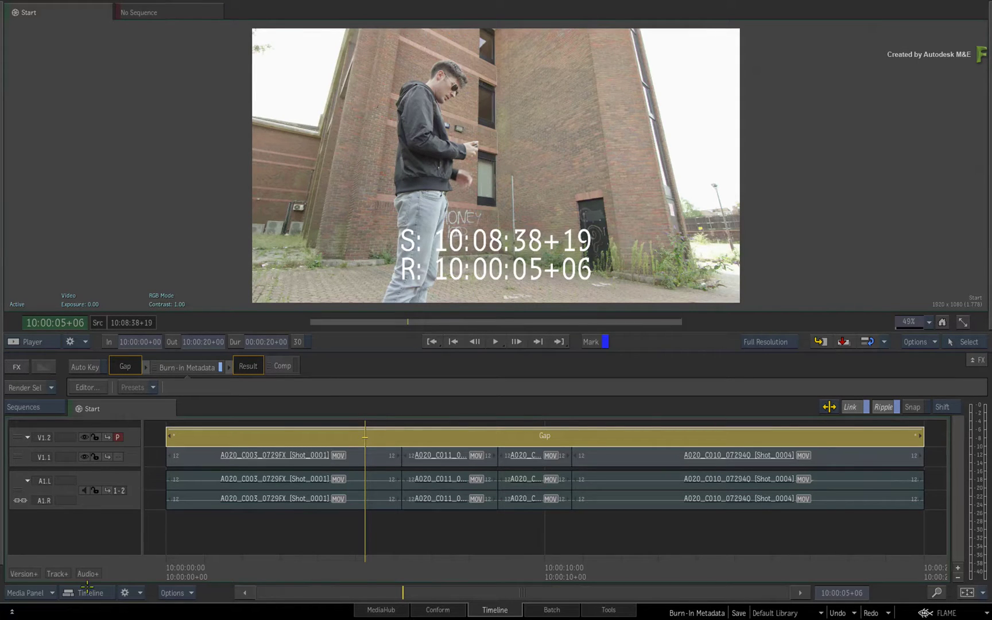
drag(366, 578, 529, 552)
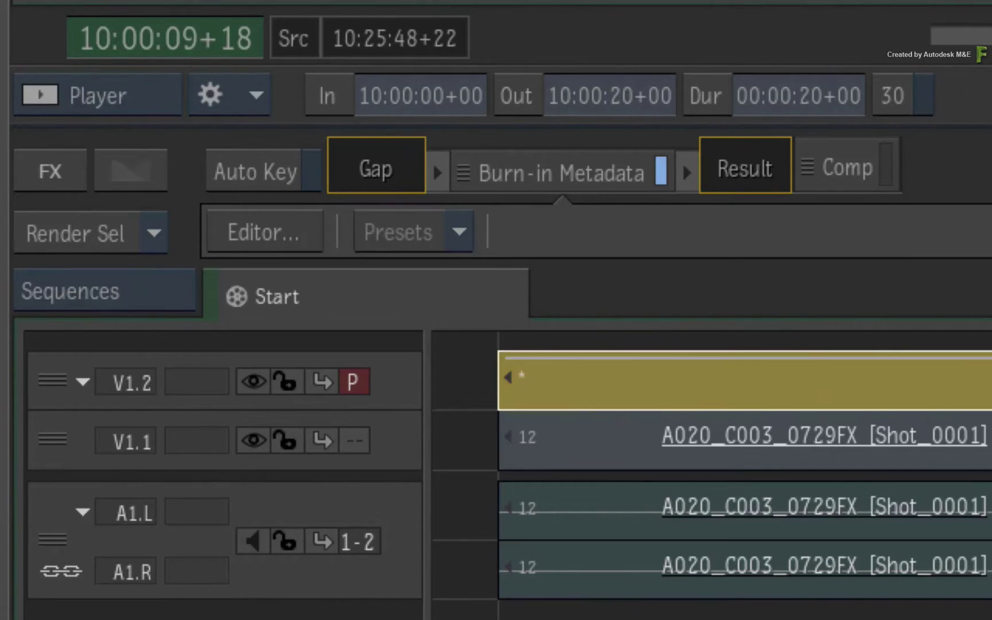
Step: Reopen the Burn-in Metadata editor and show its Add list of metadata fields
click(274, 218)
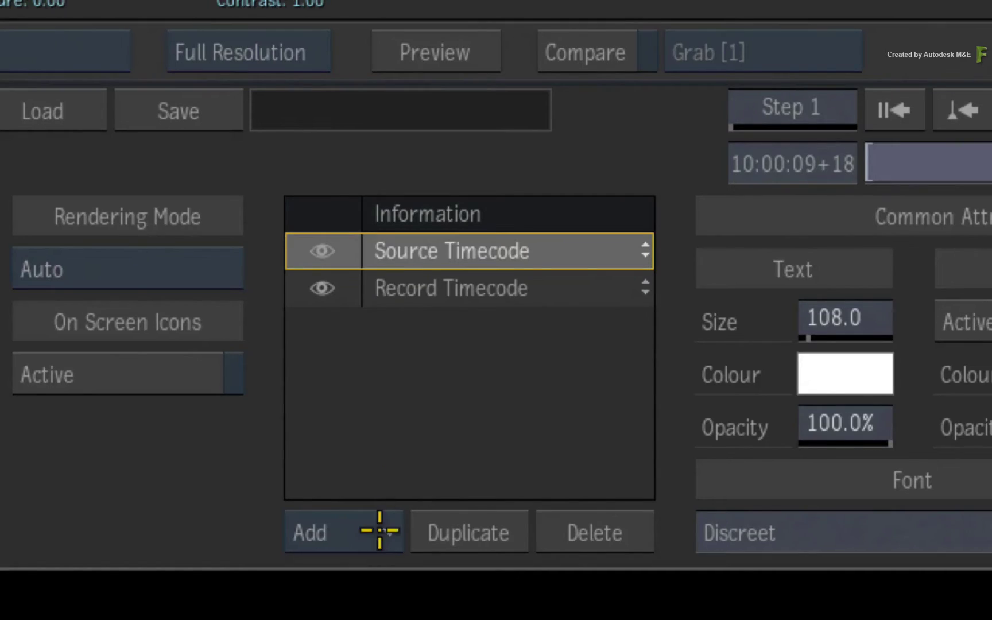
click(198, 591)
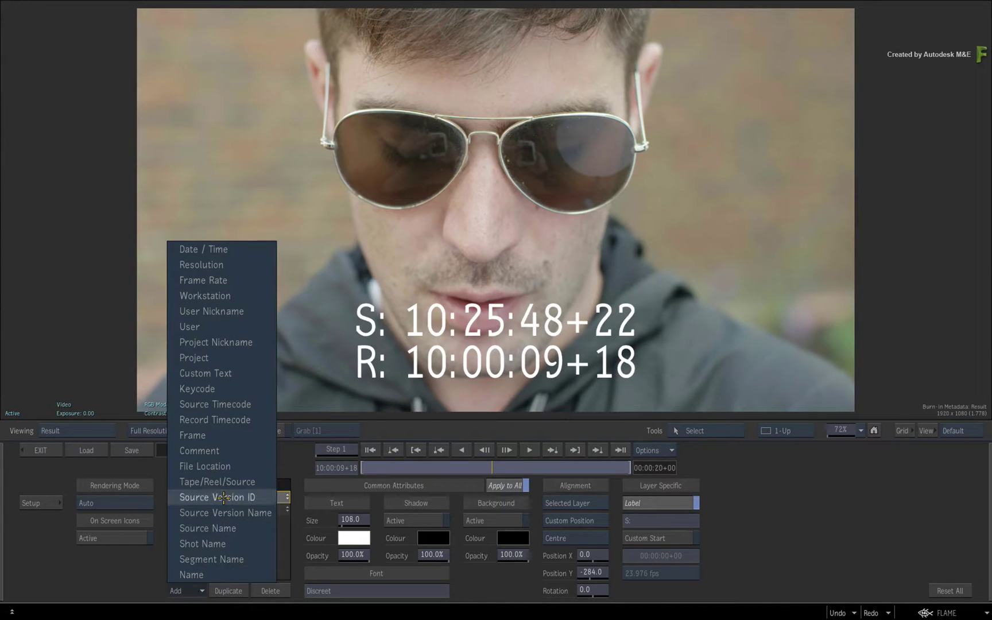
Step: Add Tape/Reel/Source, Segment Name and File Location burn-in layers
click(216, 483)
click(189, 590)
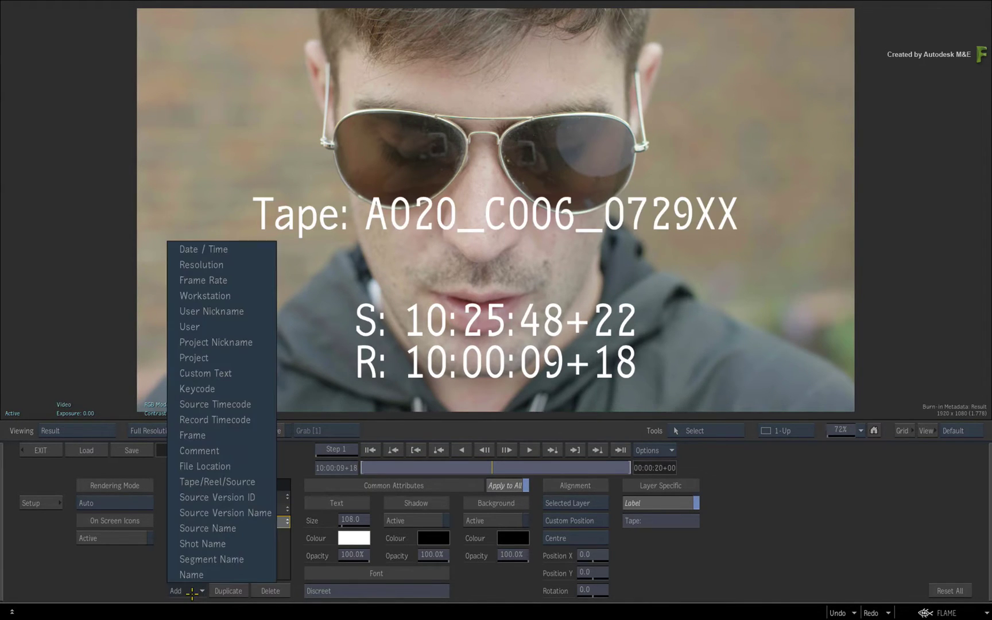
click(211, 559)
click(191, 591)
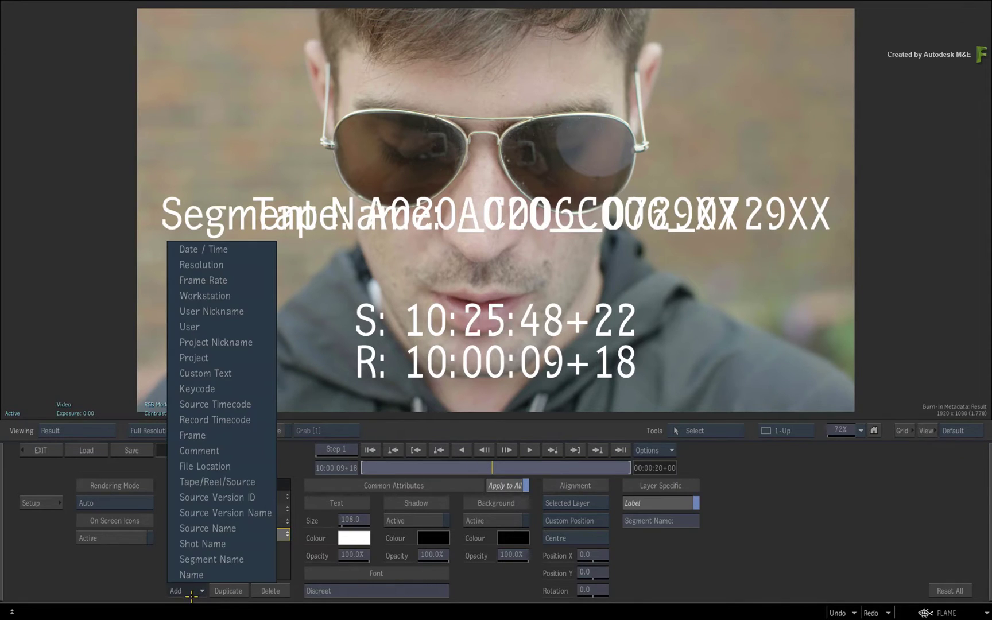
click(204, 466)
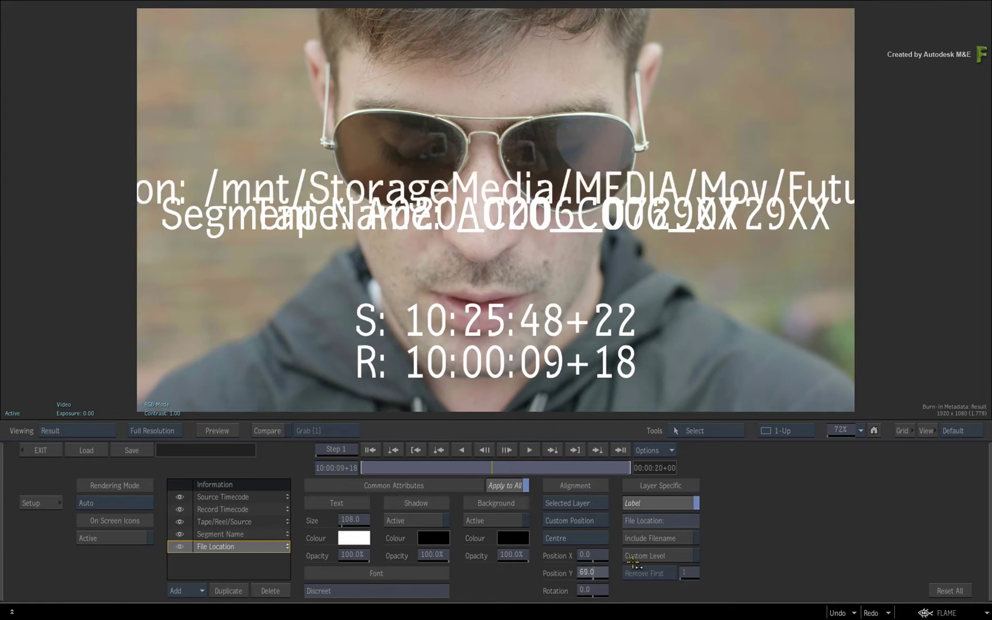
Step: Position File Location at Y 446, Segment Name at -177 and Tape at -64
drag(635, 563, 753, 511)
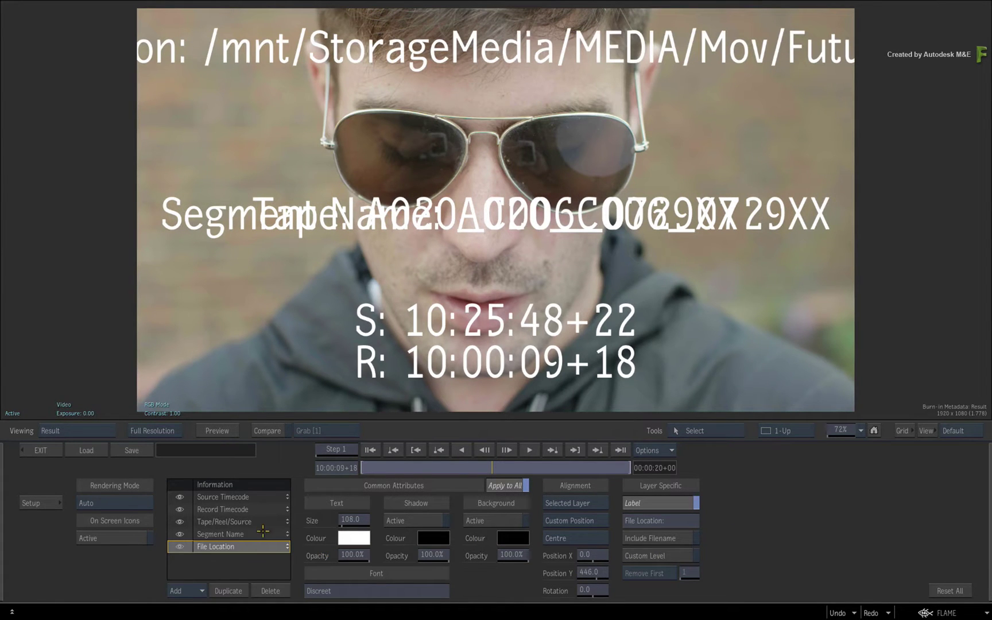
click(263, 533)
drag(570, 570, 511, 569)
click(237, 521)
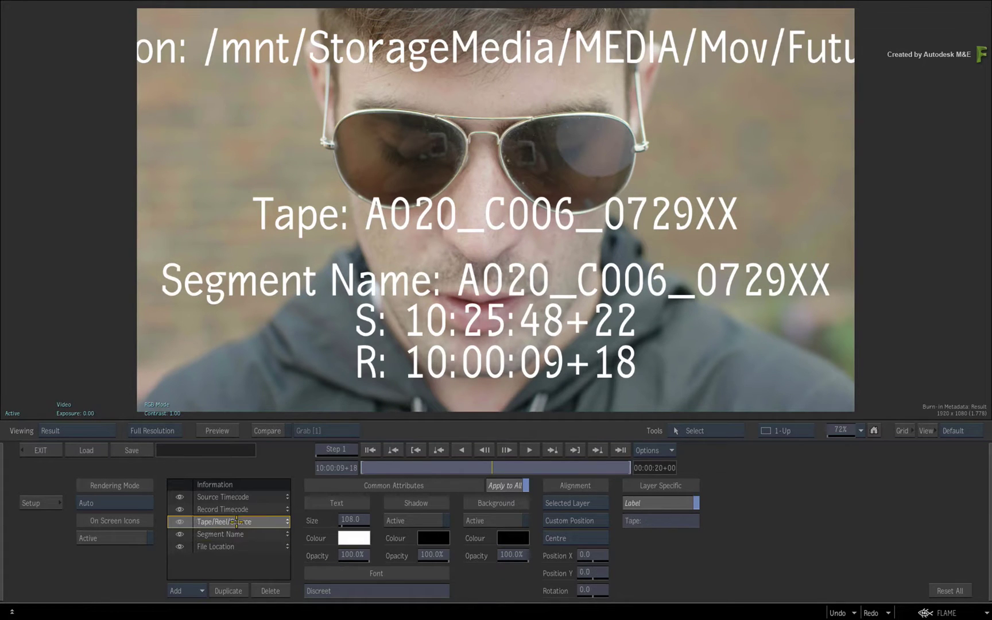
click(235, 521)
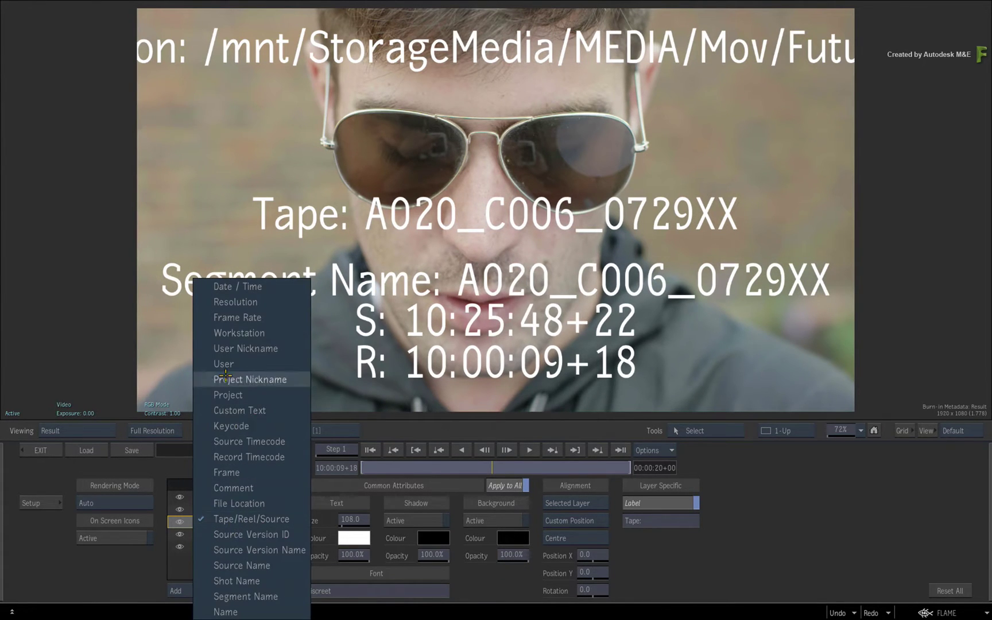
click(272, 520)
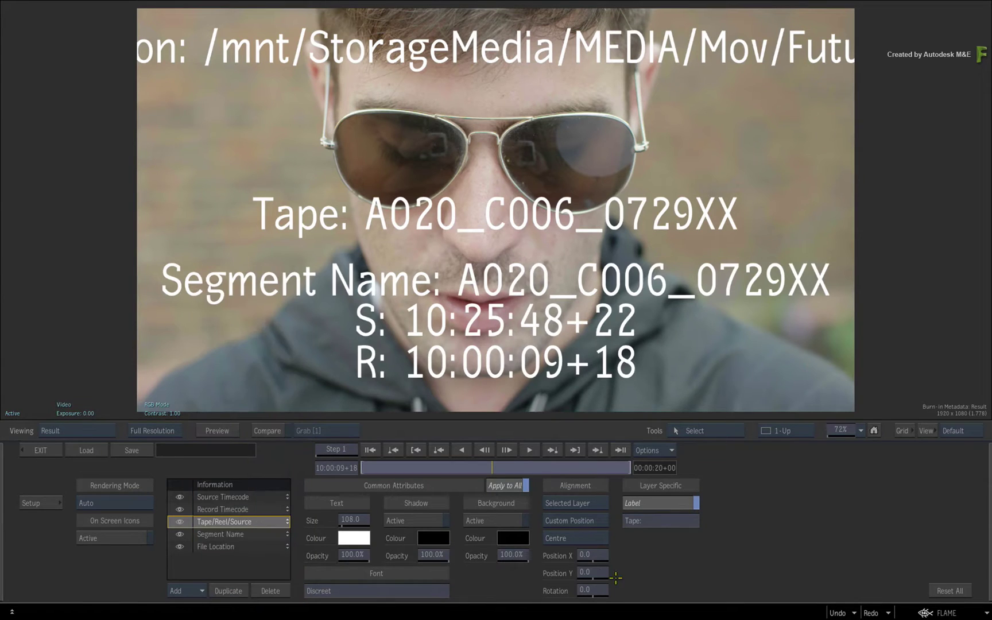
drag(600, 572, 555, 571)
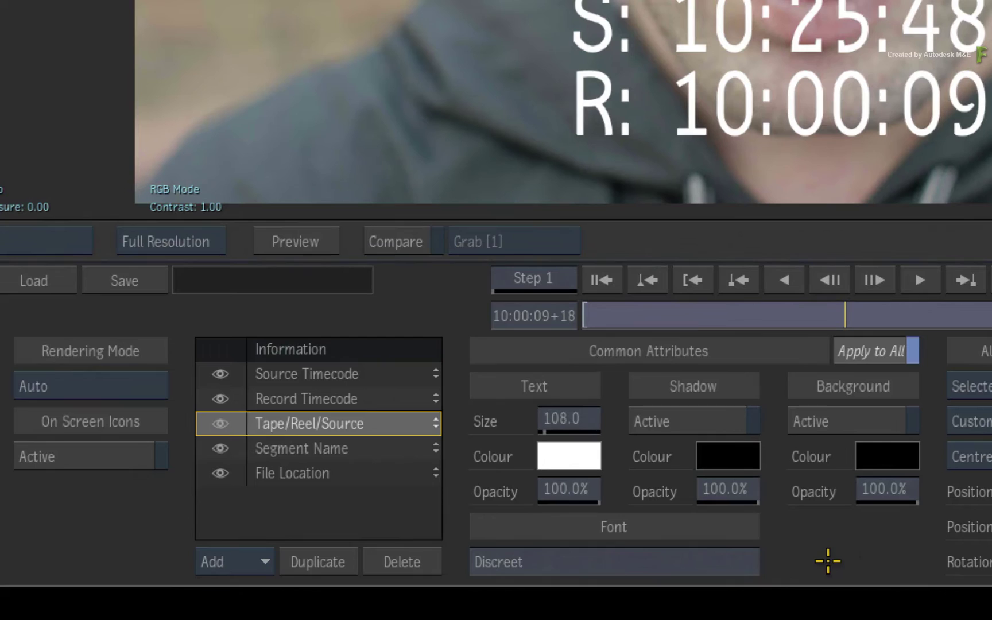
Step: Hide and re-show the Tape, Record and Source Timecode overlays to check them
click(221, 421)
click(220, 398)
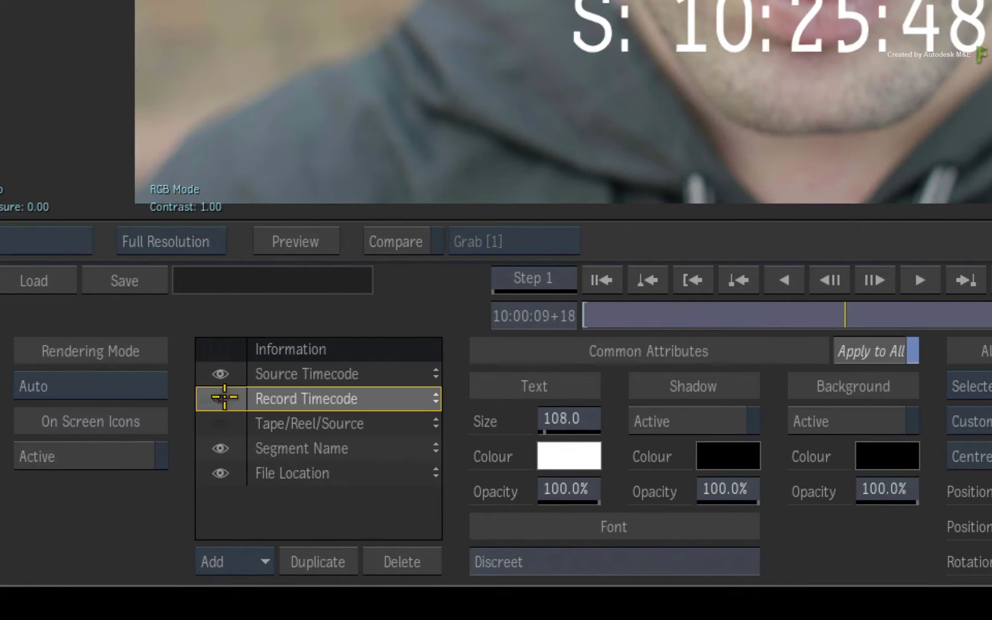
click(221, 374)
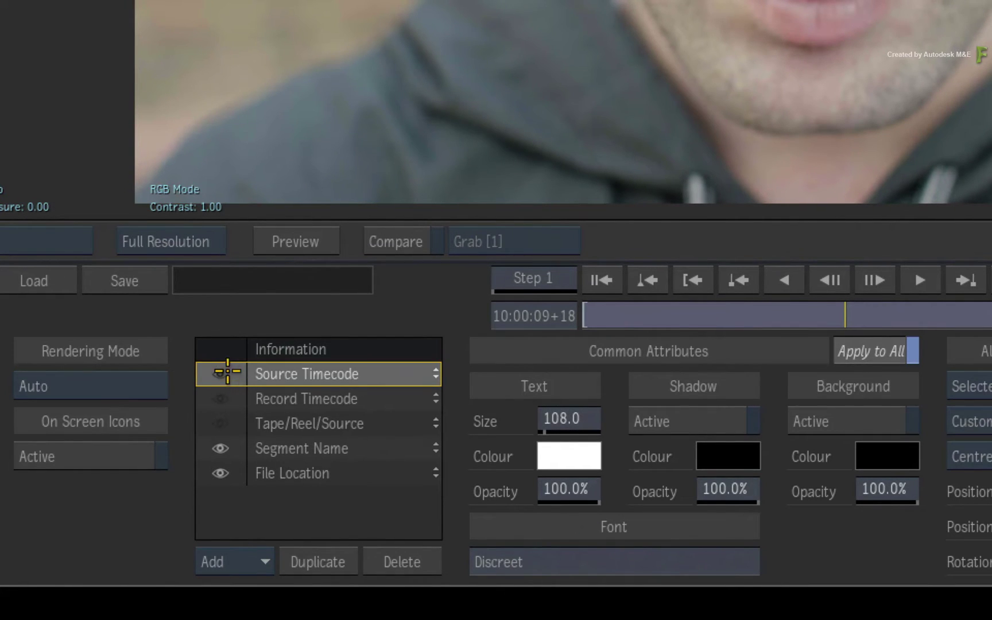
click(230, 375)
click(222, 398)
click(223, 425)
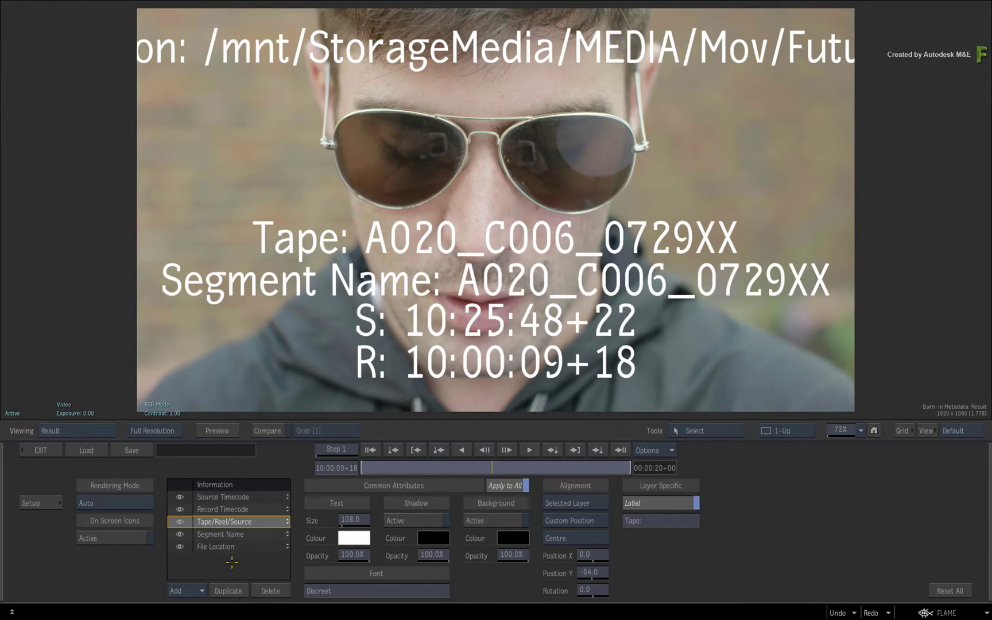
Step: With Apply to All on, shrink every burn-in layer's Text Size from 108 to about 55
click(224, 546)
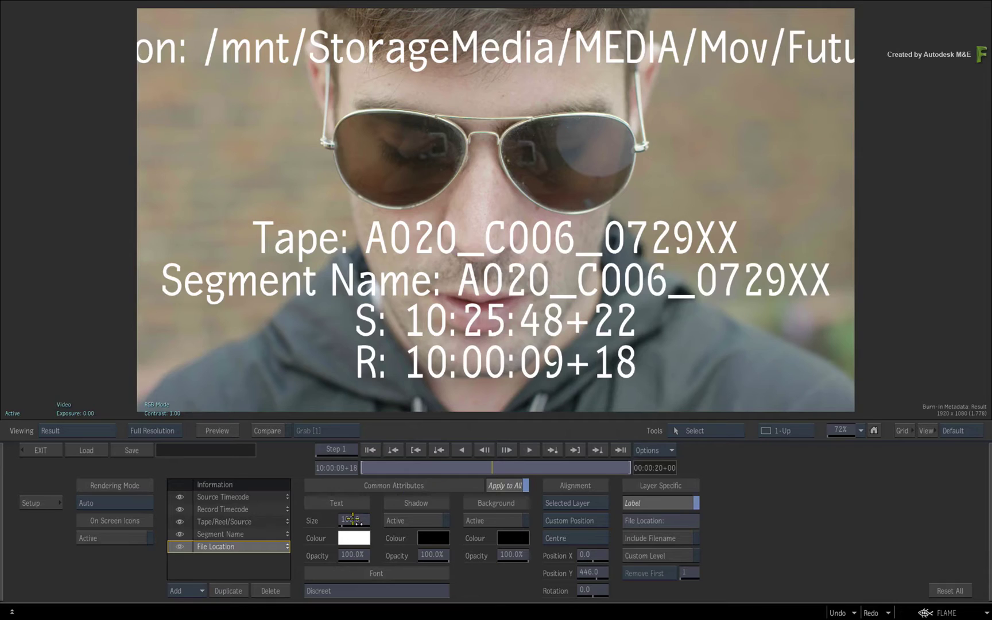
drag(126, 380, 92, 389)
mouse_move(335, 524)
mouse_down()
mouse_move(294, 528)
mouse_move(304, 528)
mouse_up()
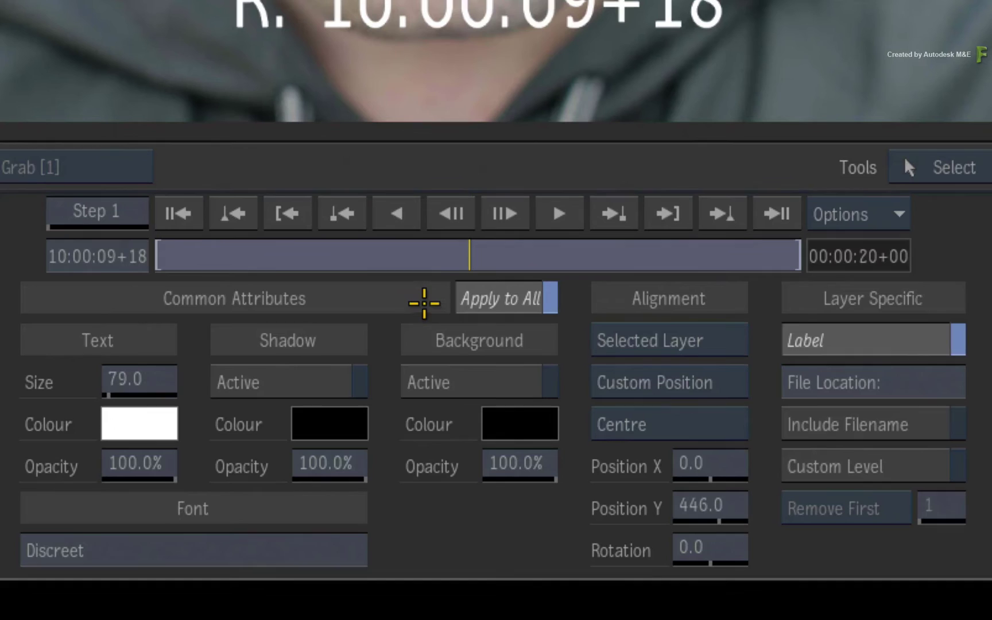
drag(169, 377, 121, 381)
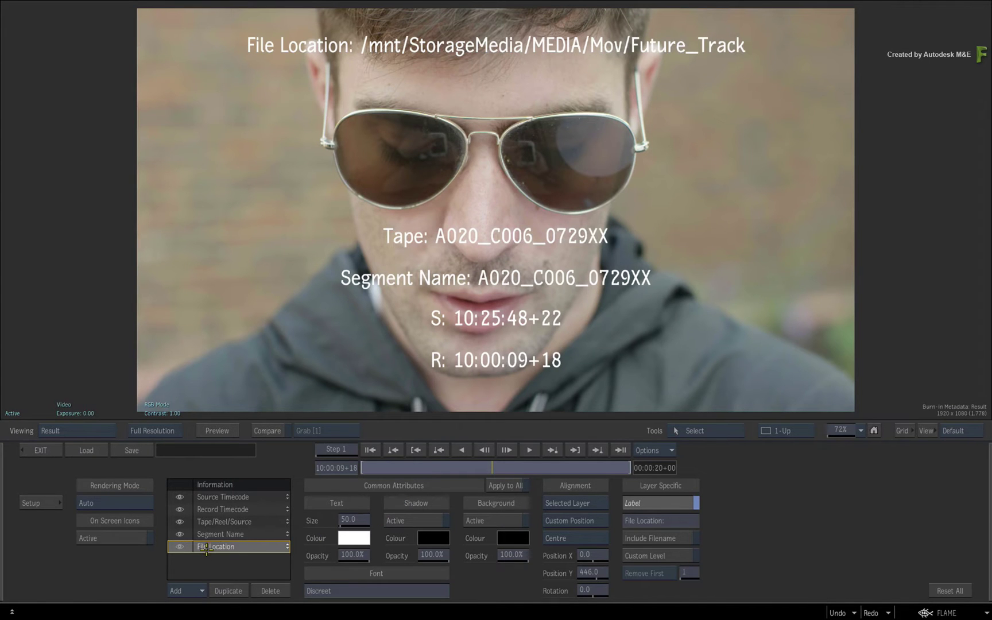
Step: Make the File Location text much smaller and colour the Source Timecode text green
drag(344, 518, 342, 519)
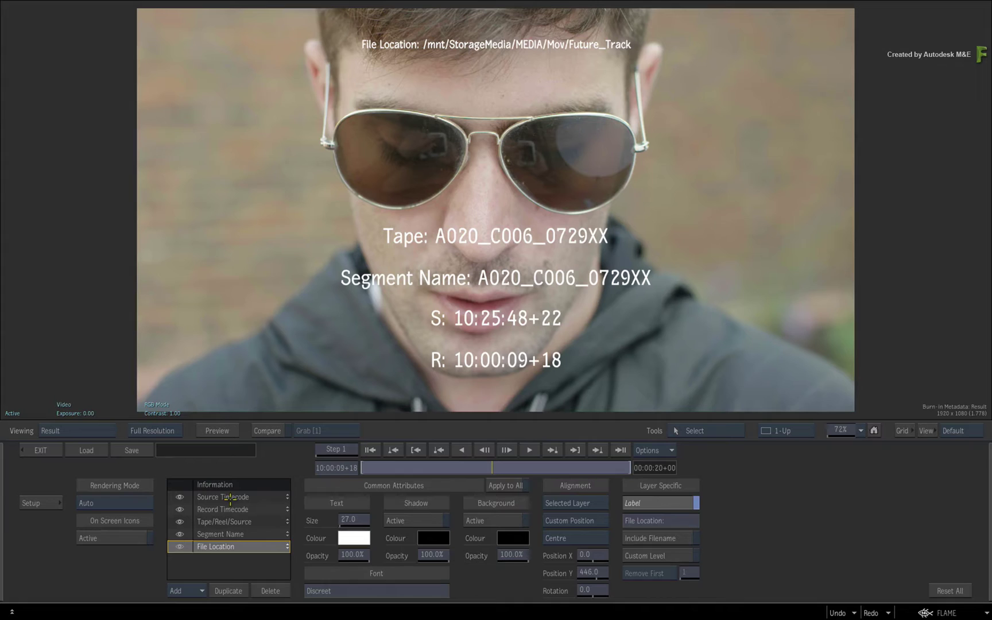
click(241, 496)
click(360, 538)
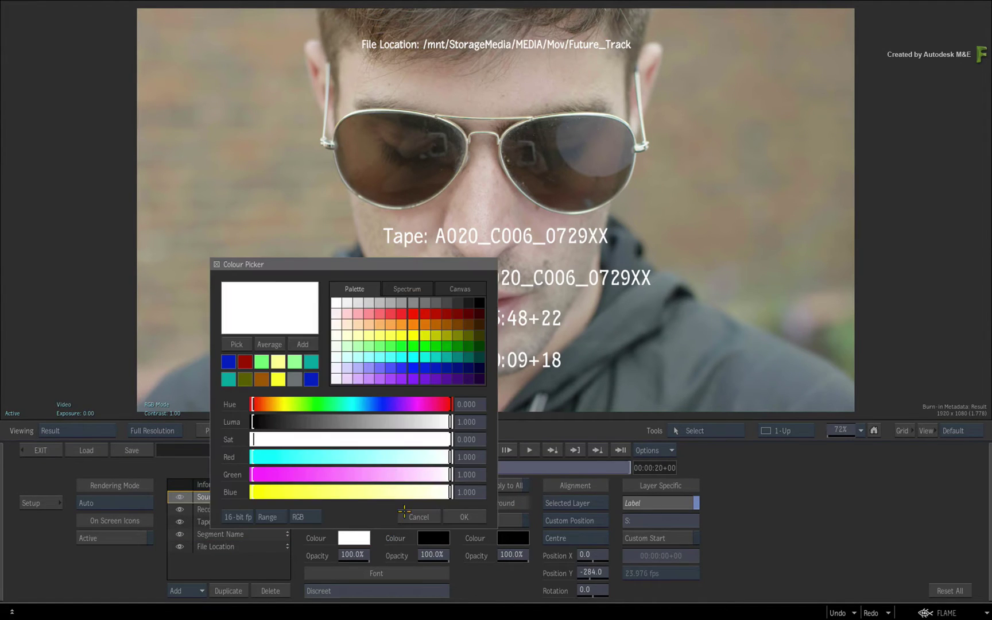
click(416, 346)
click(465, 516)
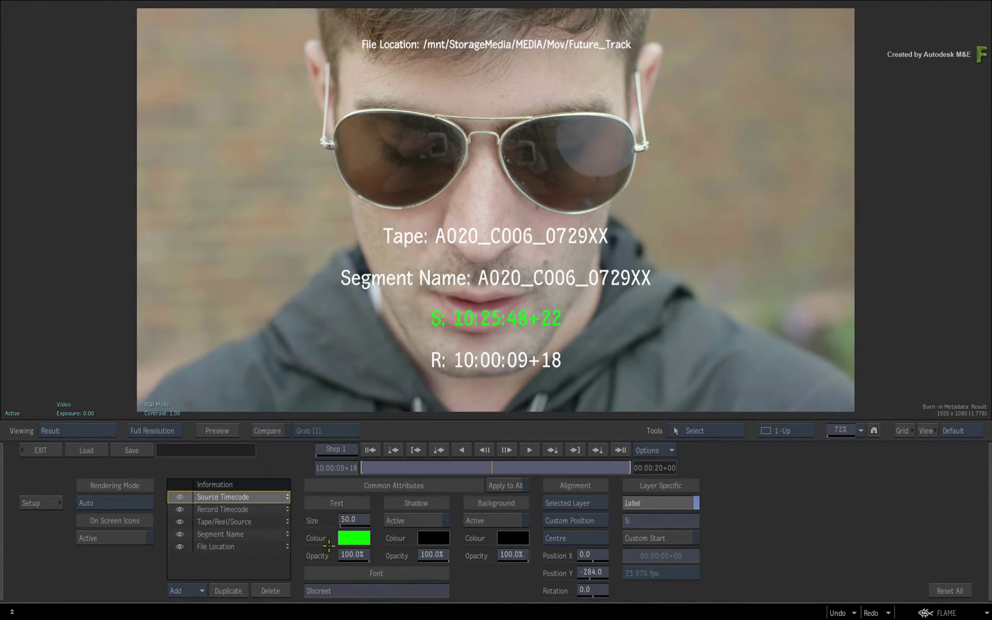
Step: Colour the Record Timecode burn-in text red
click(229, 509)
click(350, 539)
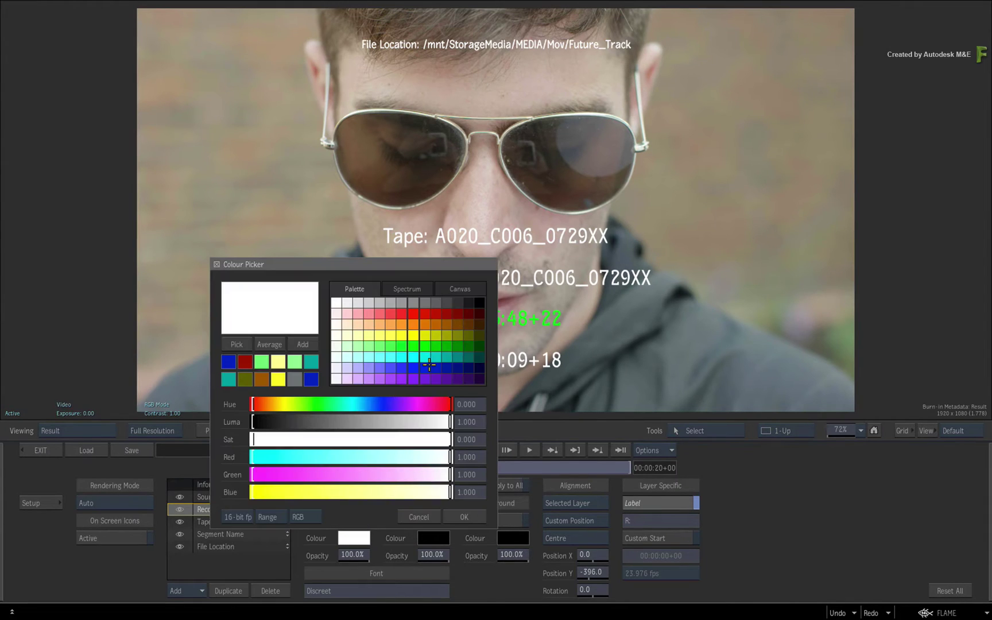
click(413, 312)
click(460, 517)
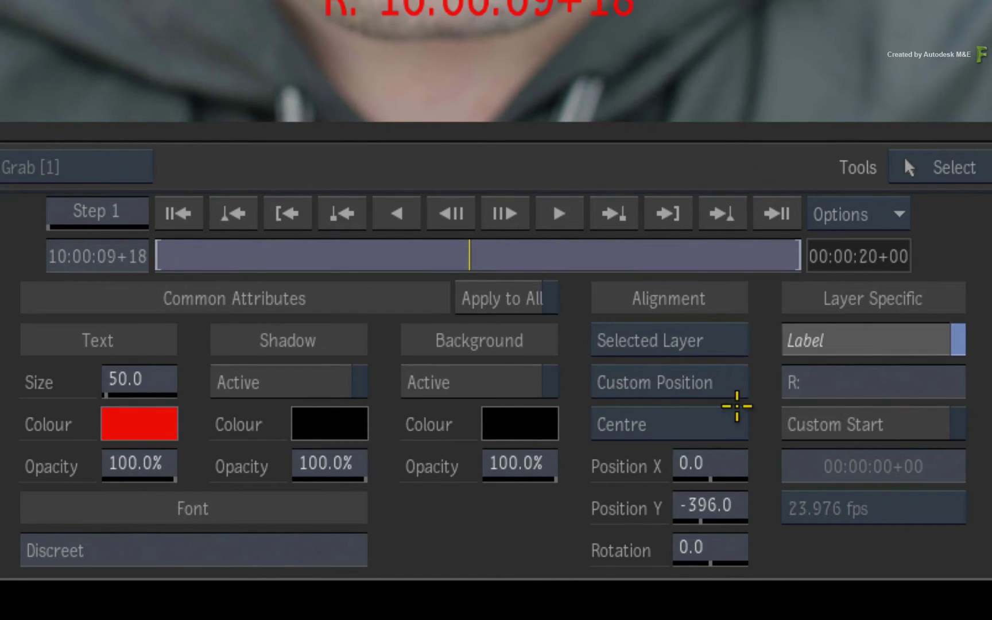
Step: Align Record Timecode to Safe Action at bottom right and Source Timecode at bottom centre
click(728, 384)
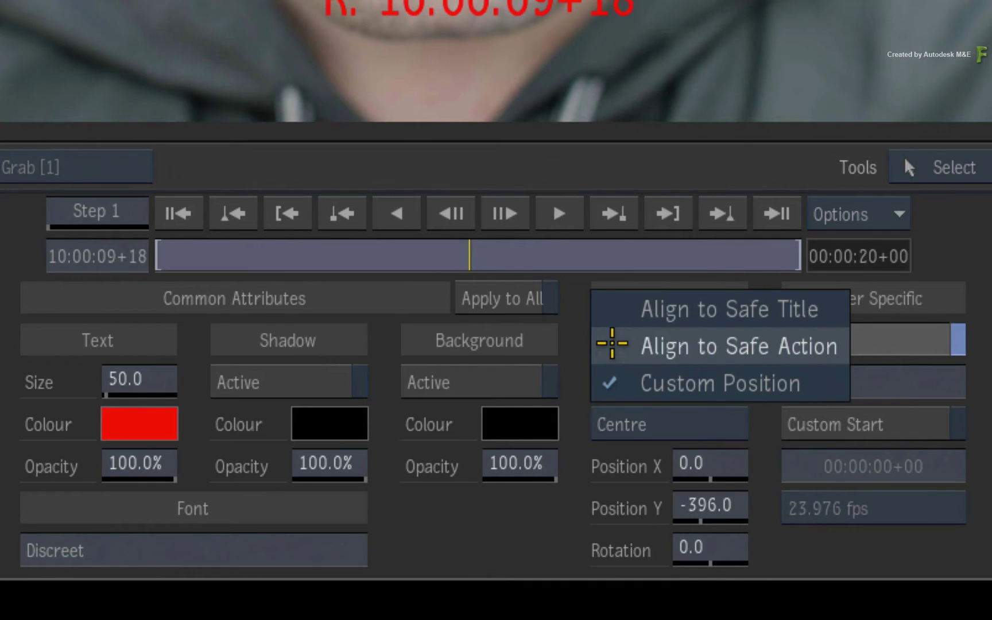
click(606, 345)
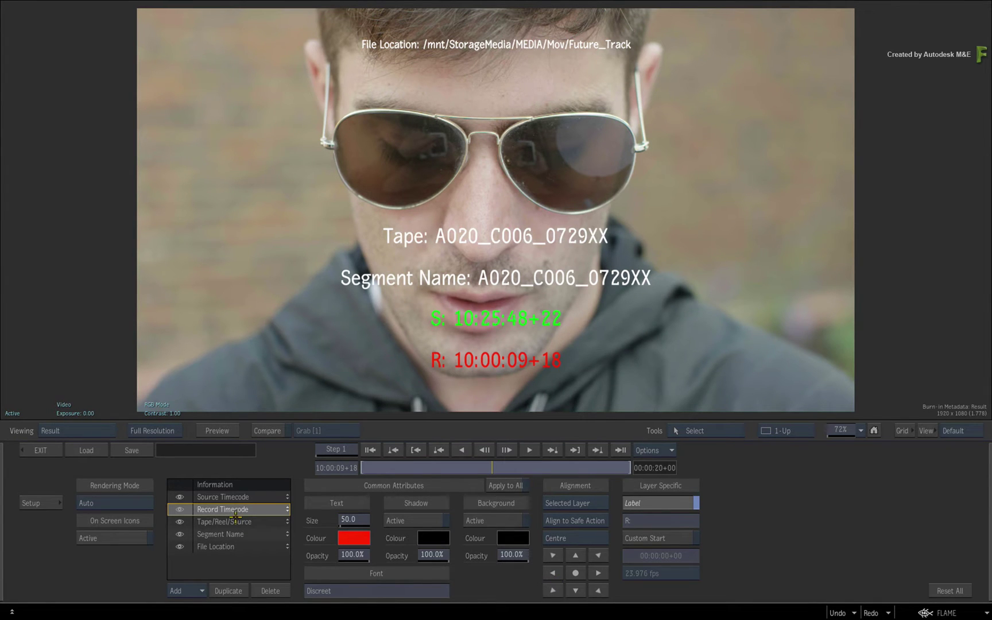
click(597, 589)
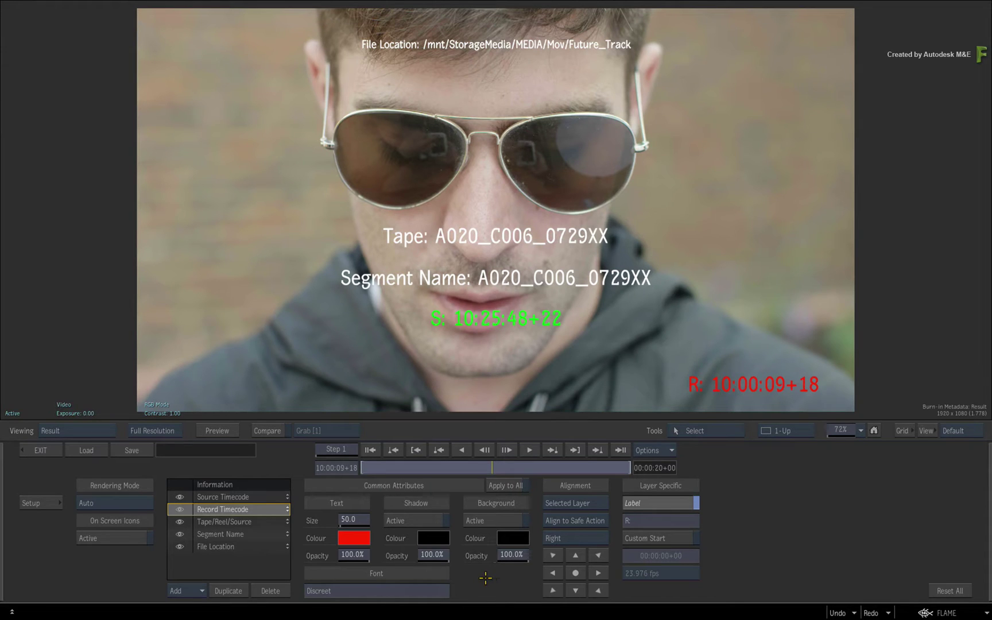
click(228, 496)
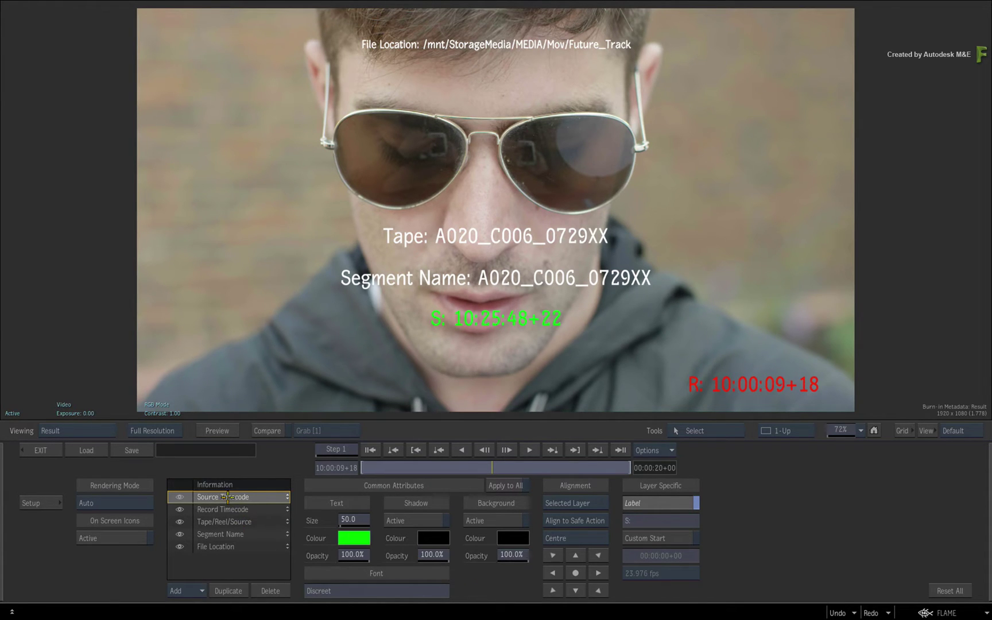
click(575, 588)
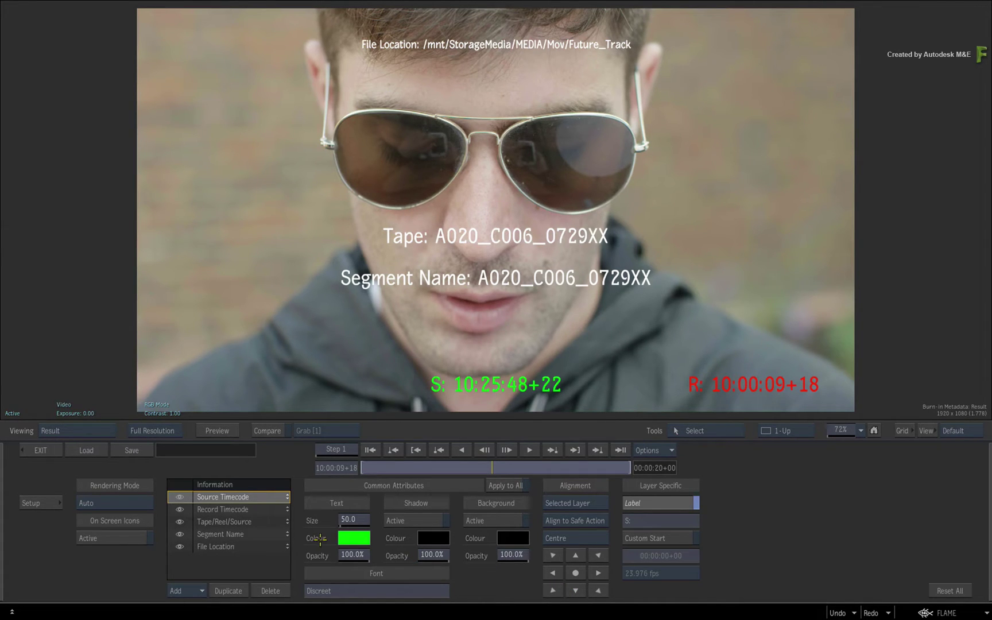
Step: Place Tape at bottom left, then switch it to Custom Position (X -864, Y -461)
click(231, 521)
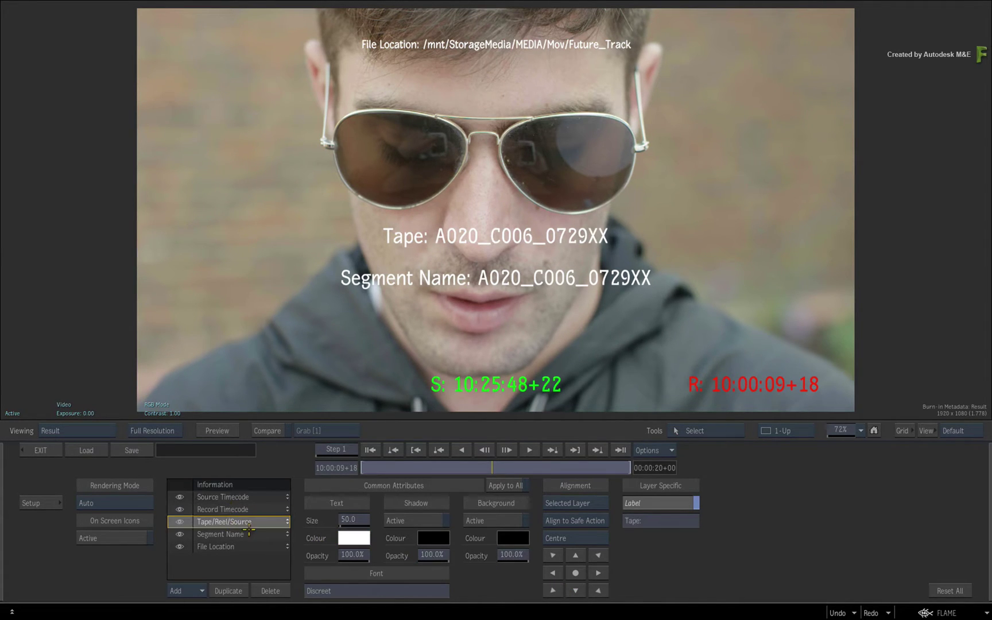
click(551, 589)
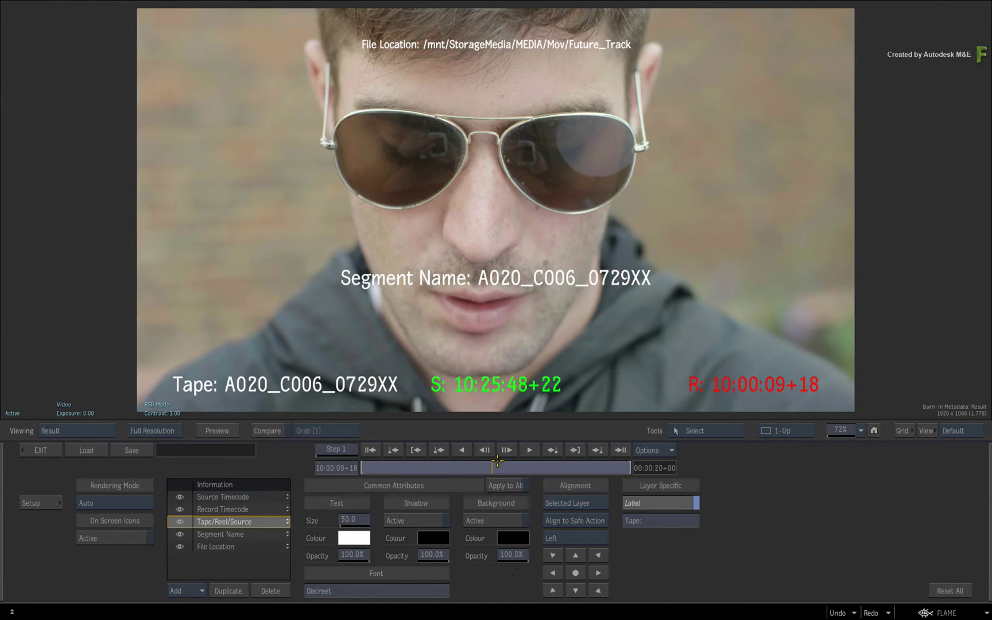
mouse_move(492, 466)
mouse_down()
mouse_move(450, 466)
mouse_move(495, 465)
mouse_up()
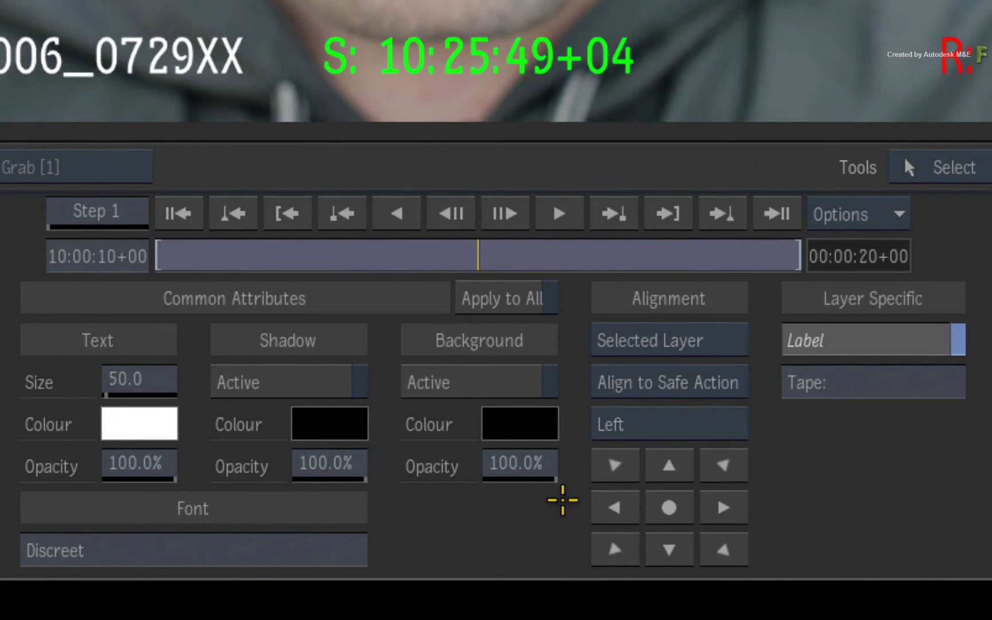
click(734, 381)
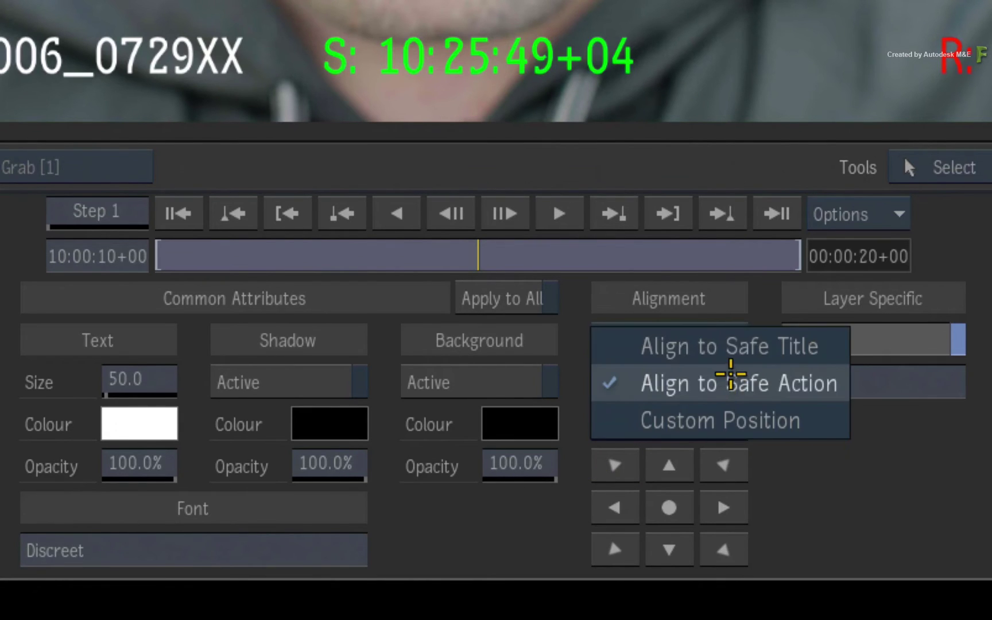
click(812, 419)
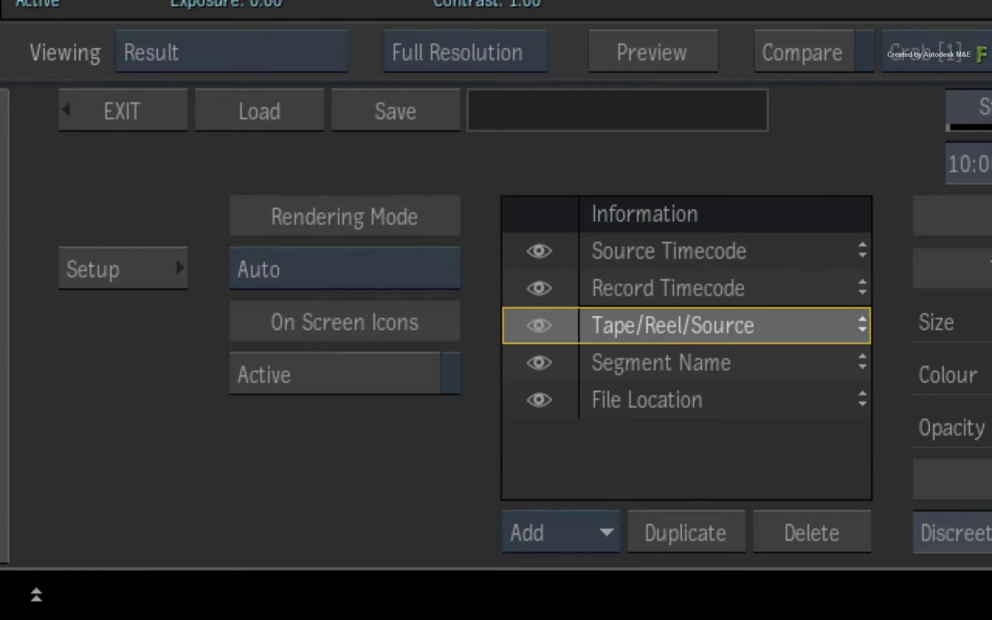
Step: Activate On Screen Icons and set the Segment Name layer's Alignment to Global Axis
click(119, 534)
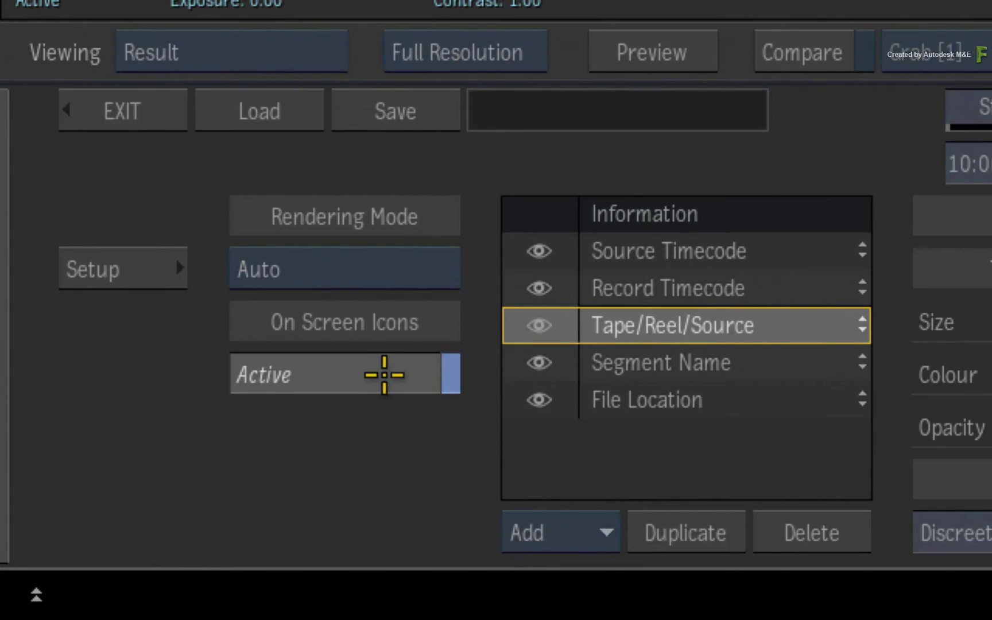
click(730, 370)
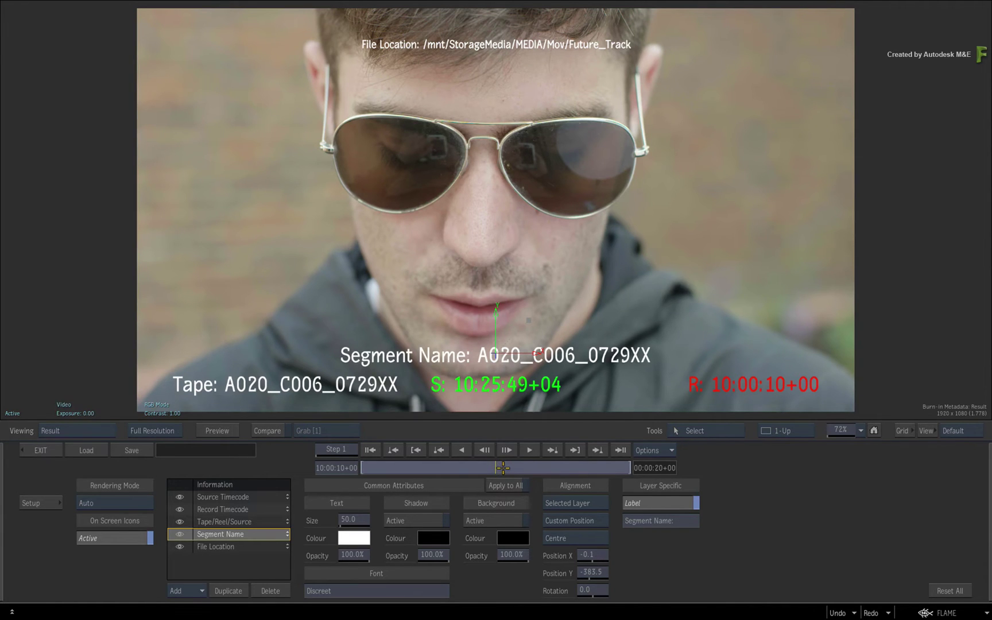
click(578, 499)
click(591, 469)
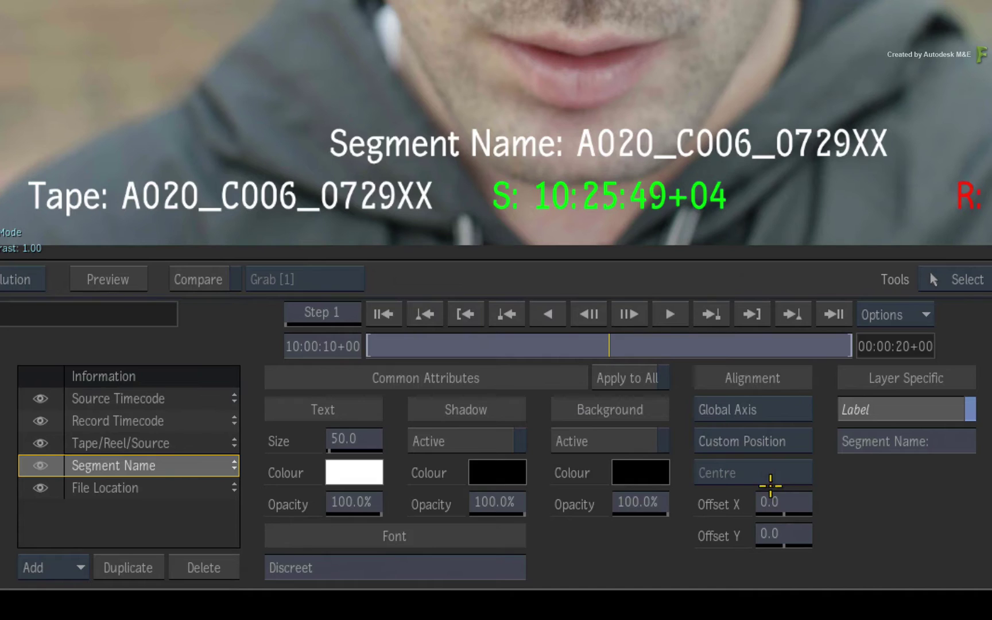
Step: Set Segment Name's alignment back to Selected Layer, then select the Record Timecode layer
click(741, 409)
click(766, 463)
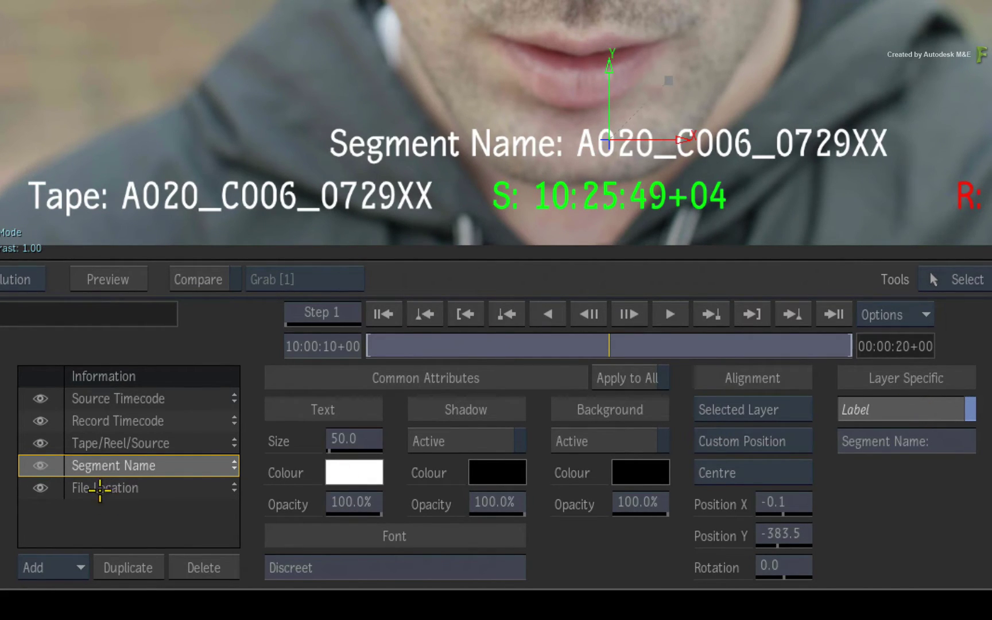
click(101, 488)
click(104, 466)
click(127, 441)
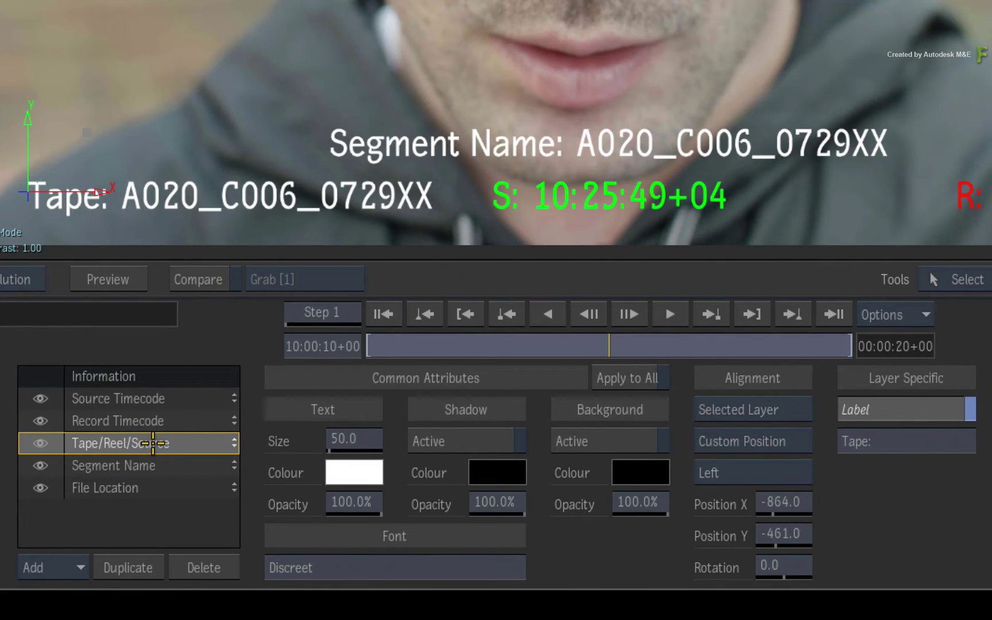
click(133, 421)
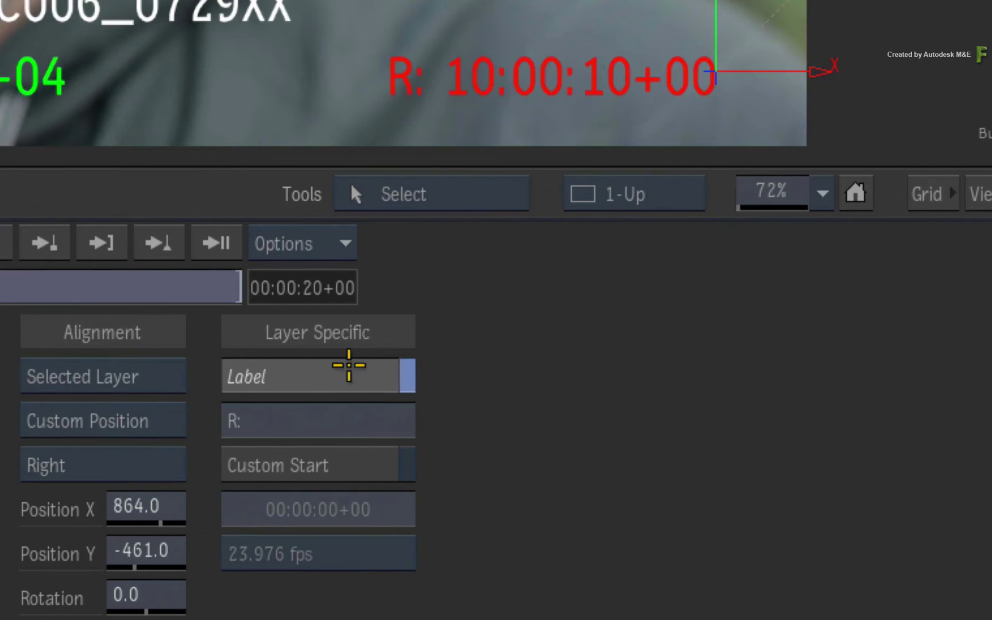
Step: Toggle the record timecode's R: label off and on, leaving it shown
click(344, 365)
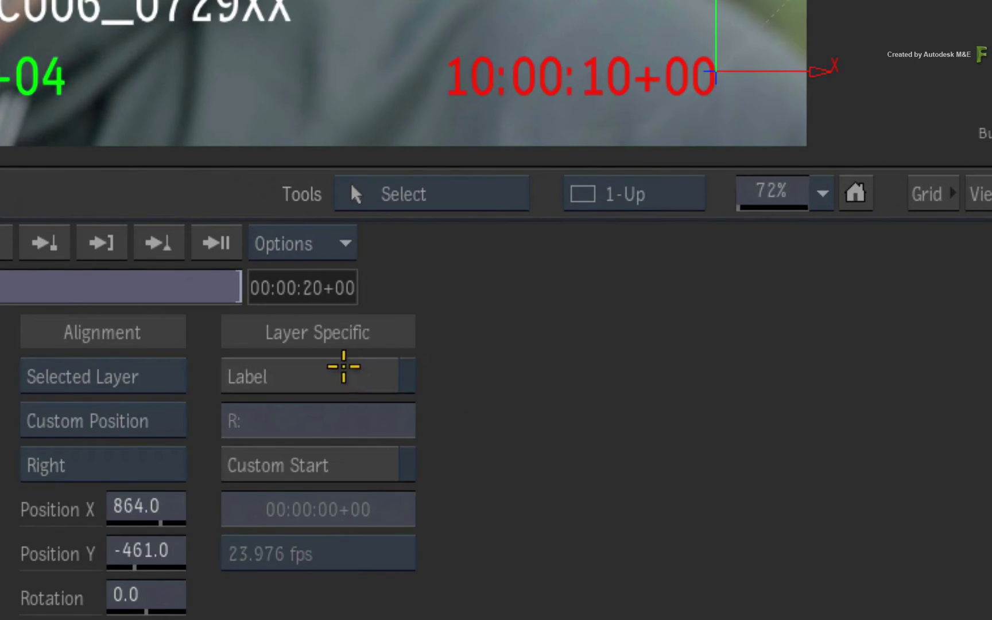
click(343, 366)
click(343, 366)
click(344, 368)
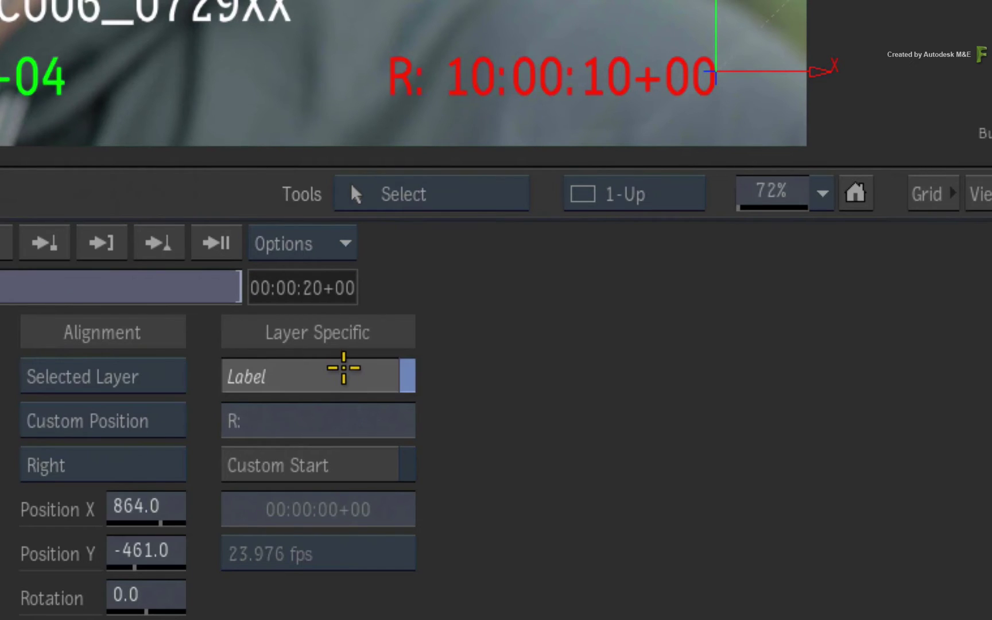
click(343, 367)
click(341, 367)
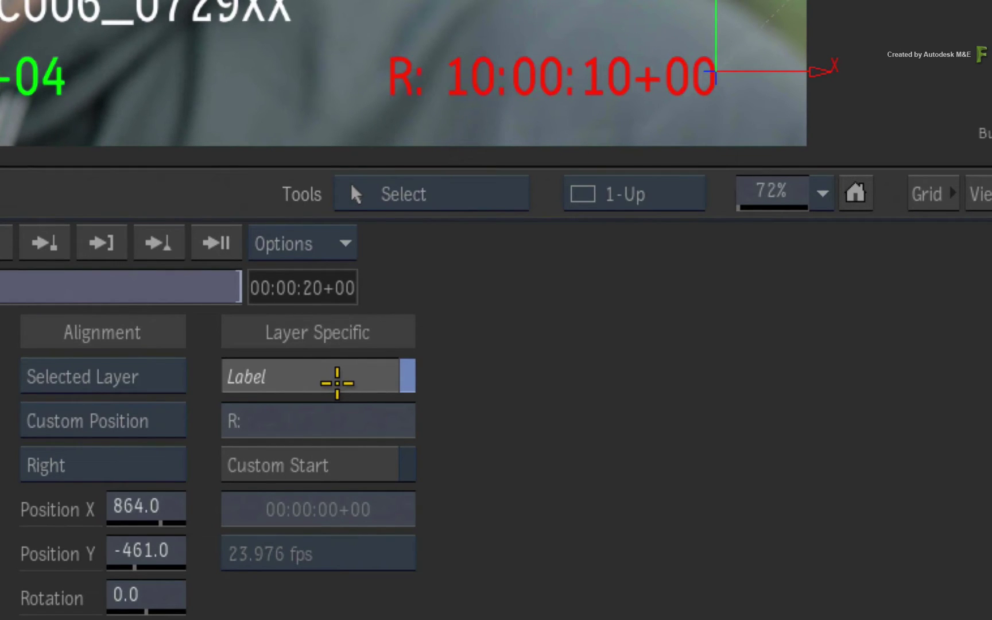
Step: Try Custom Start at 23.976 fps, scrub to 10:00:14+05, then turn Custom Start off
click(328, 466)
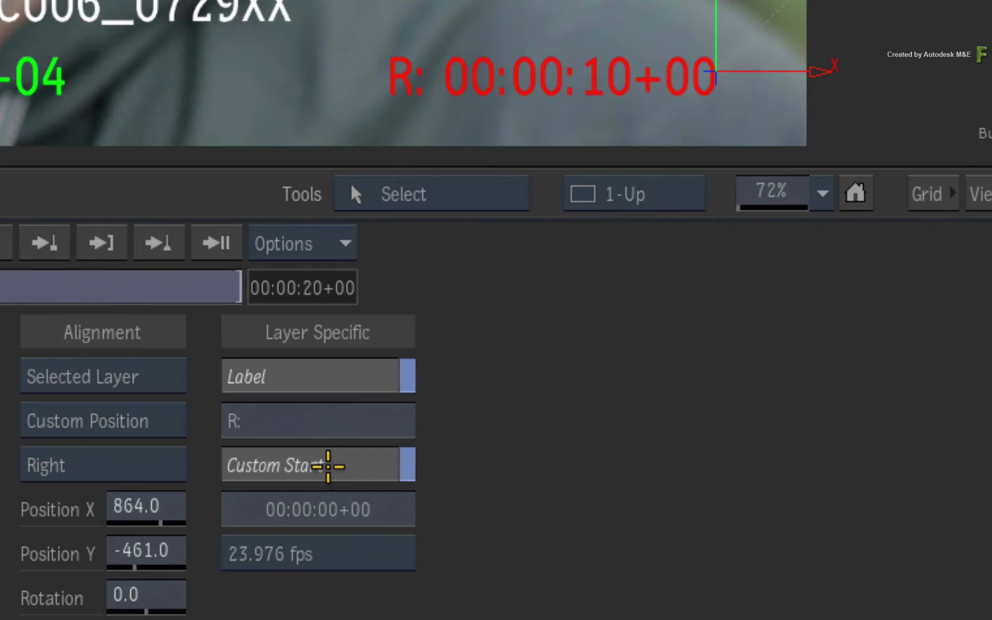
click(321, 555)
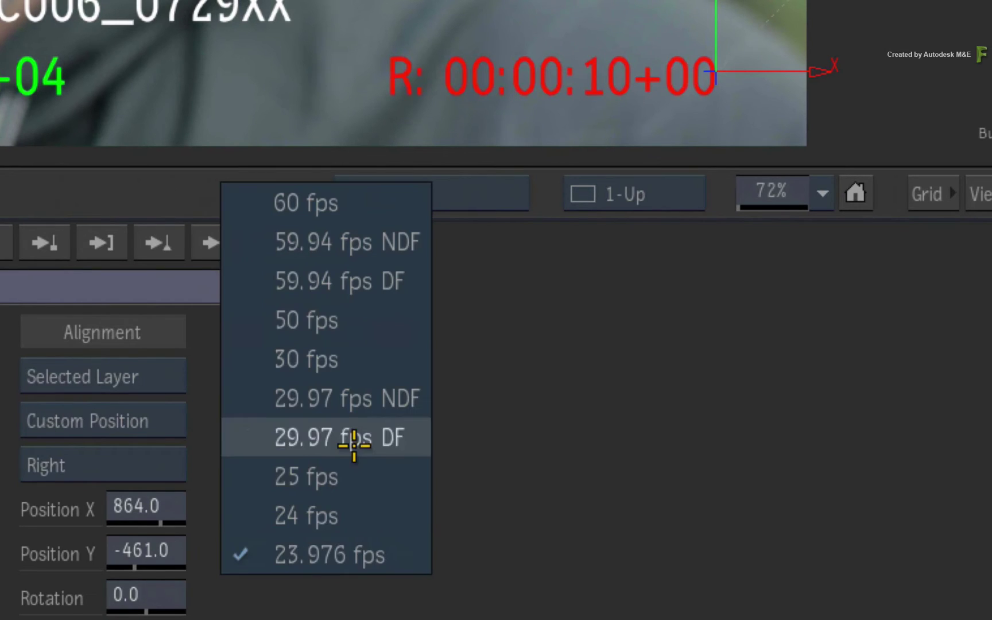
click(354, 567)
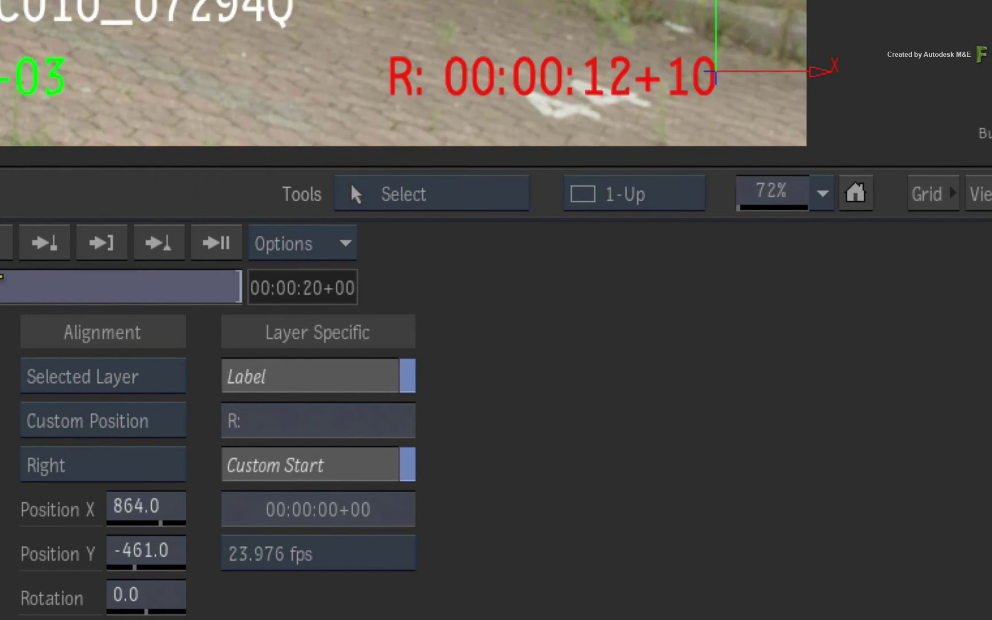
drag(2, 277, 43, 277)
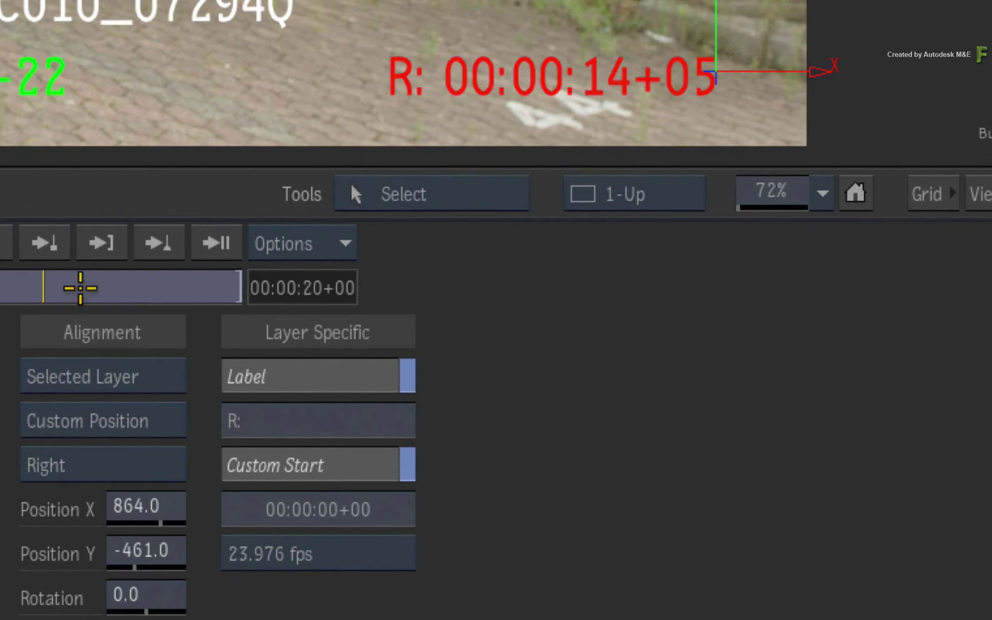
click(342, 462)
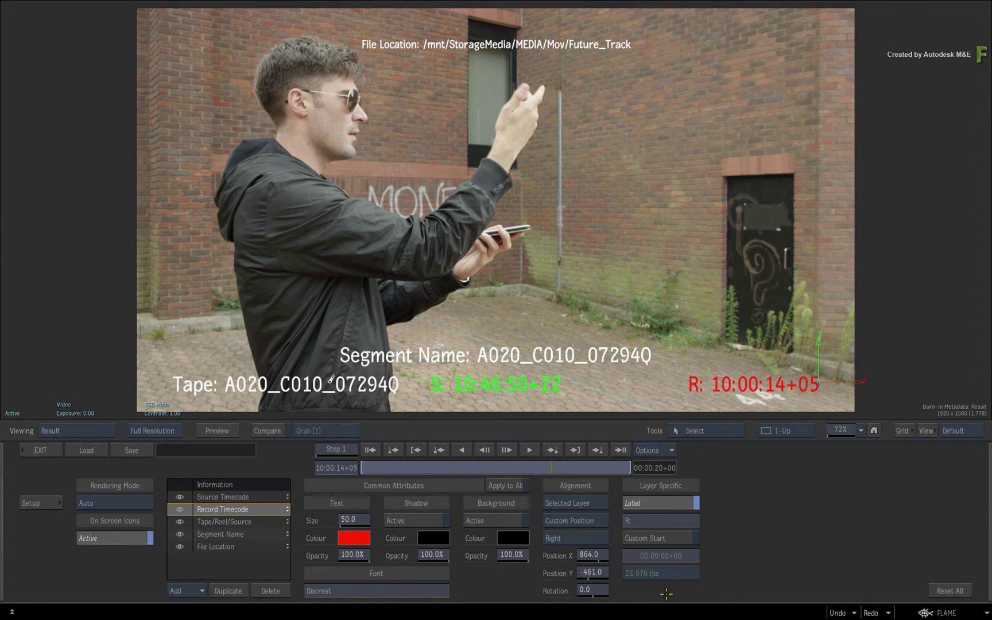
Step: Make File Location include the filename and drop the first 4 folders, showing Future_Track/A020_C010_07294Q.mov
click(247, 521)
click(240, 534)
click(236, 546)
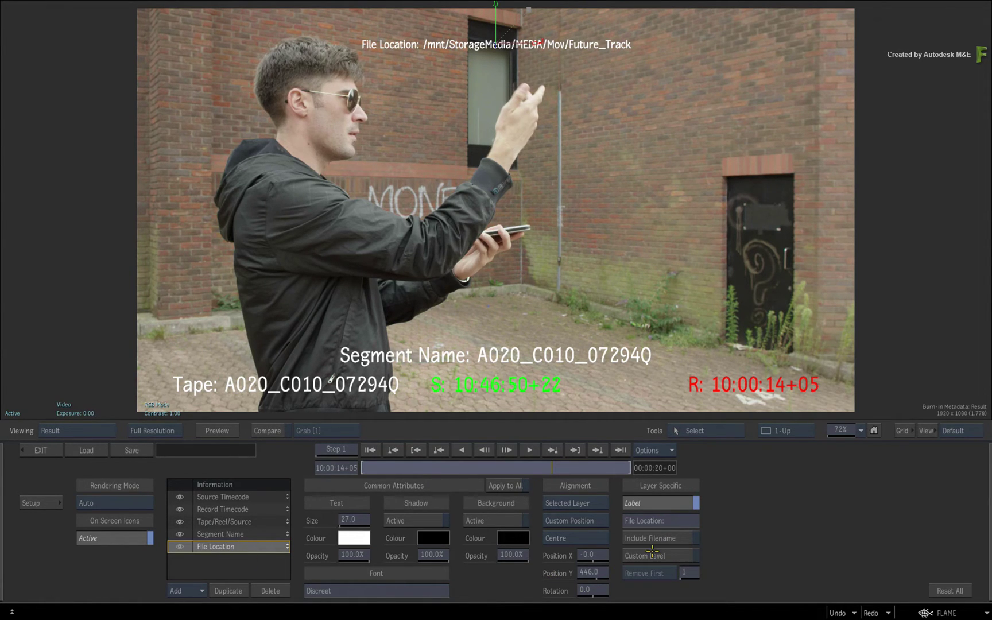
click(678, 537)
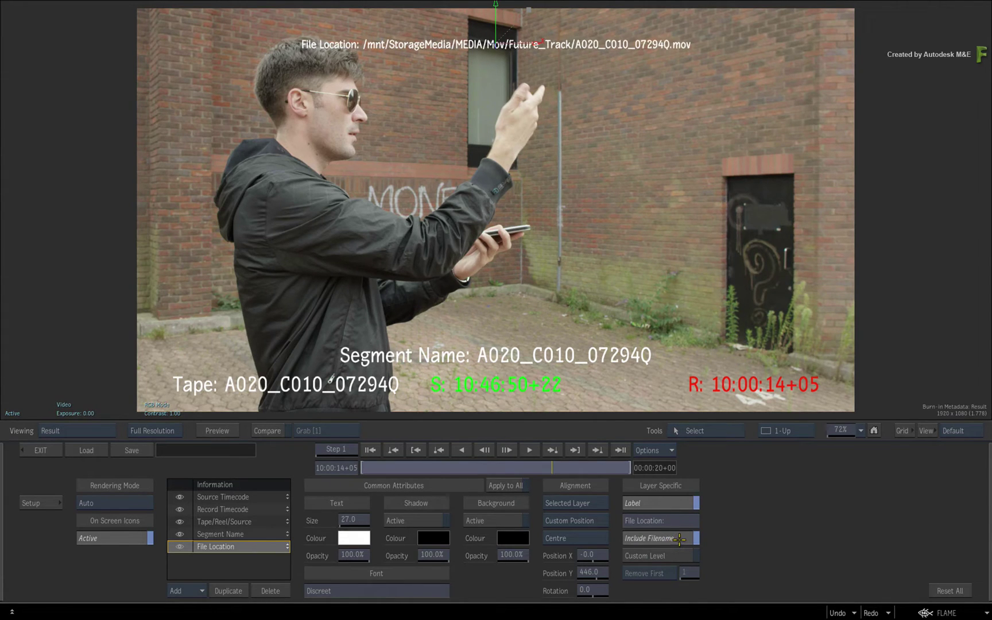
click(680, 554)
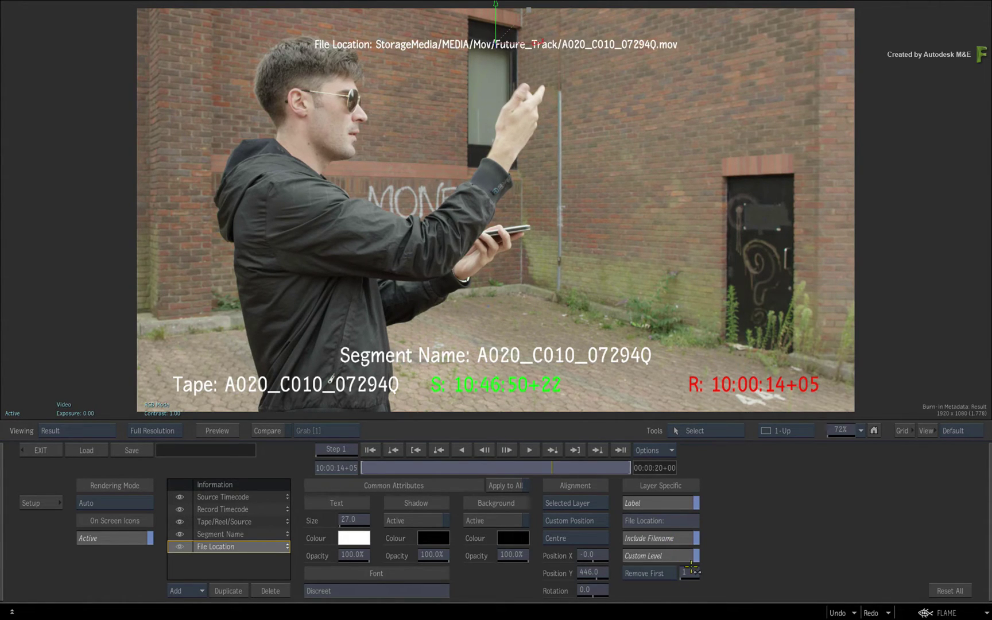
drag(685, 574, 696, 574)
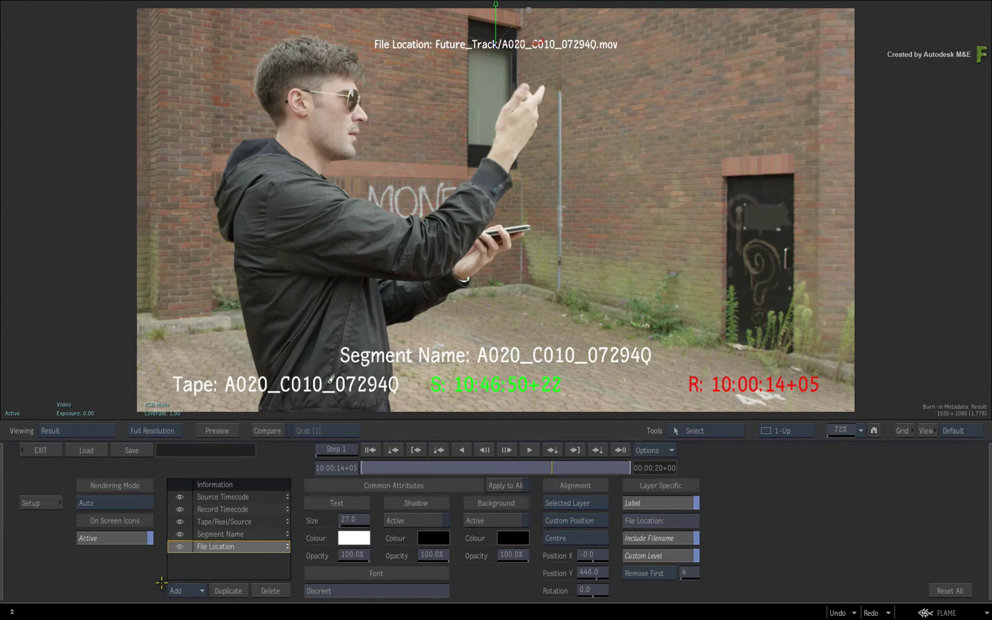
Step: Open the Add list of metadata layer types, close it unused, and reopen it
click(198, 591)
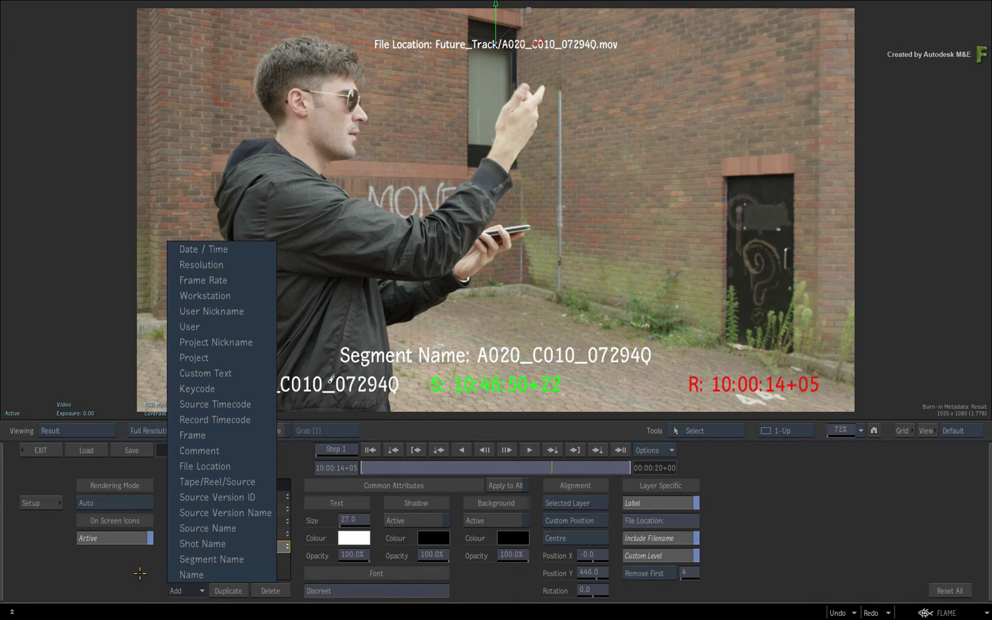
click(140, 573)
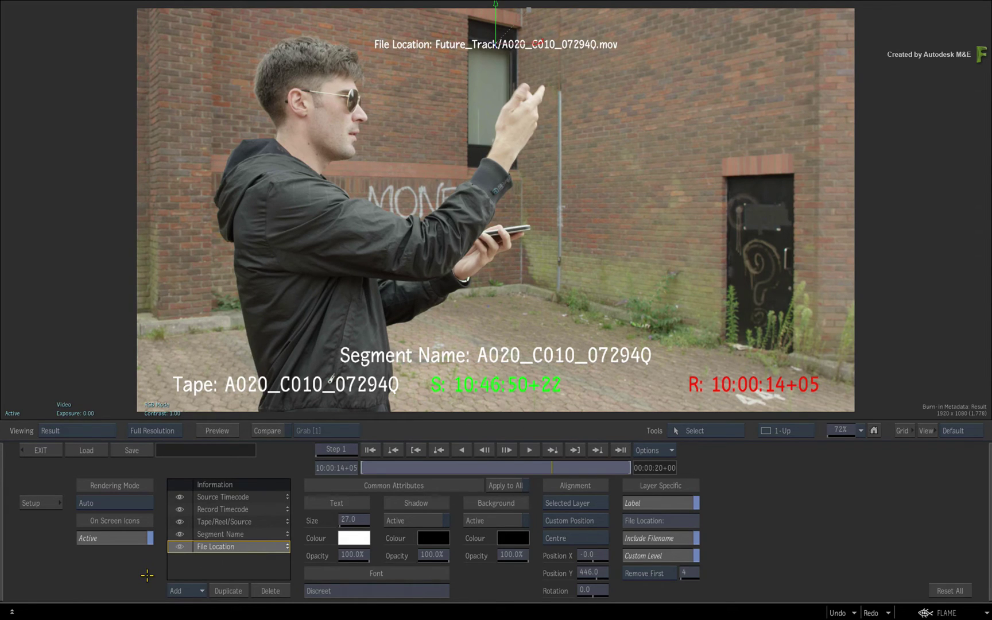
click(194, 586)
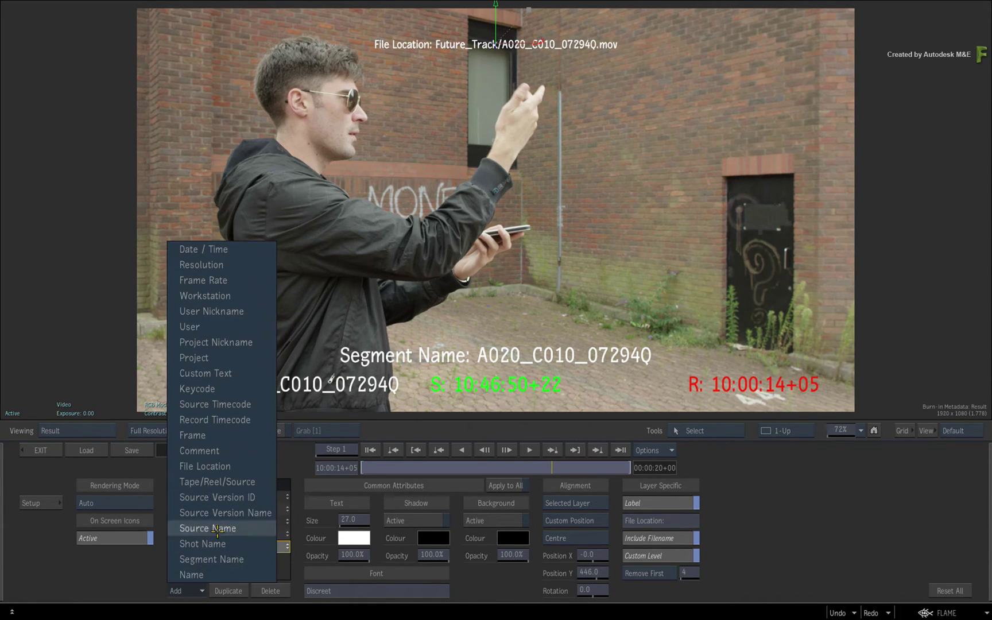
Step: Add a Custom Text burn-in layer reading WATERMARK
click(261, 373)
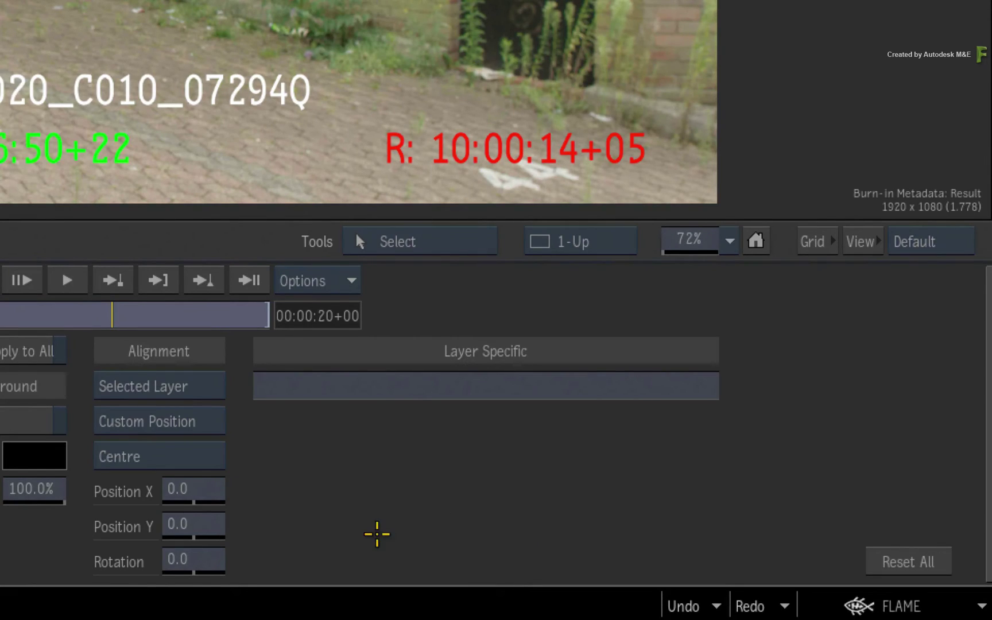
click(378, 385)
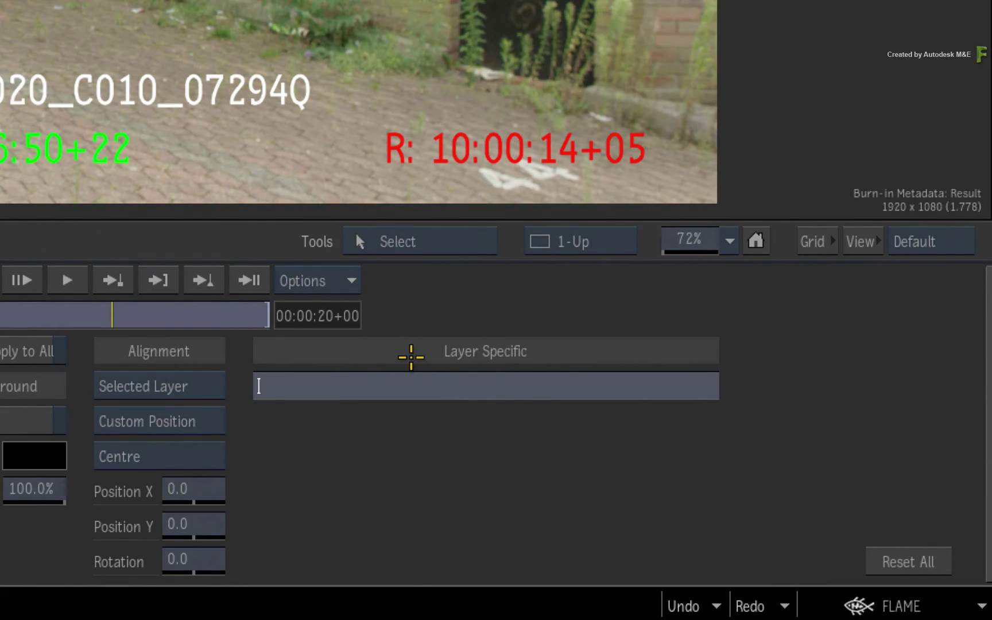
text(WATERMARK)
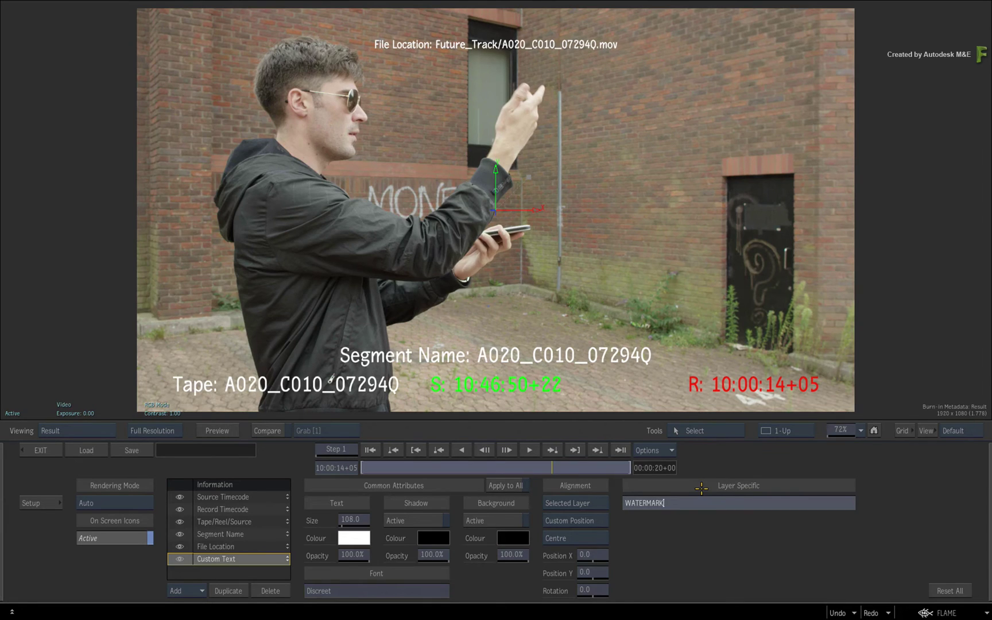
key(Return)
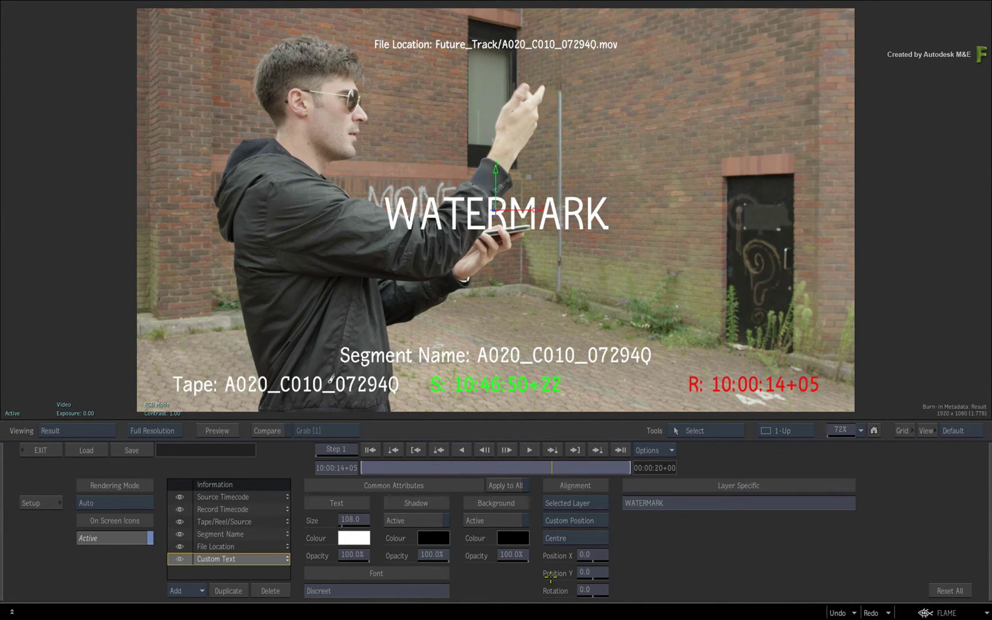
Step: Set WATERMARK to size 302, 45% opacity and about -23° rotation, then exit to the timeline
drag(365, 524, 631, 573)
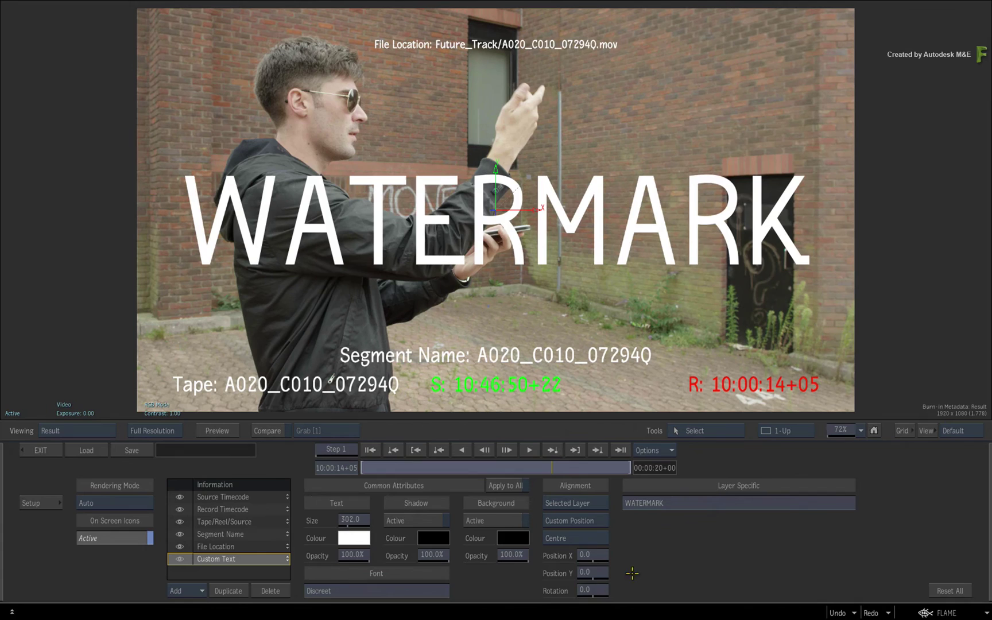
drag(348, 555, 364, 541)
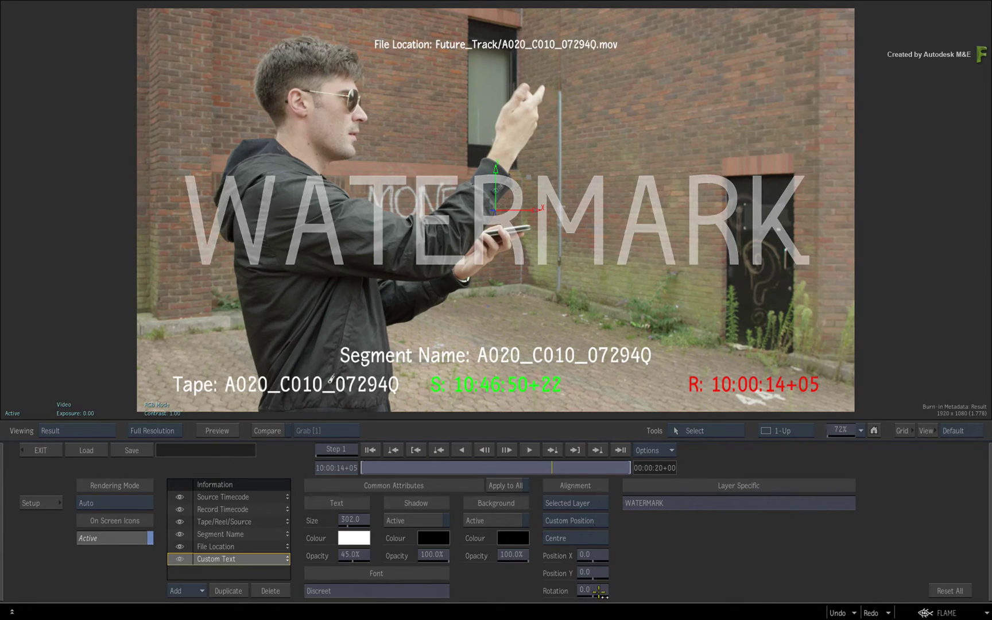
drag(599, 591, 620, 569)
drag(547, 471, 537, 452)
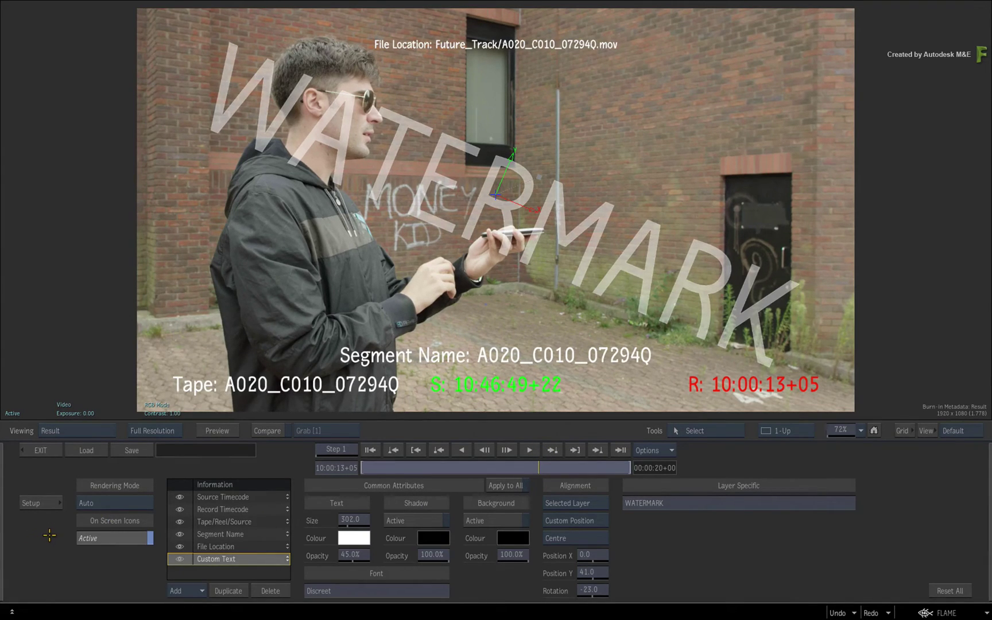
click(44, 449)
Step: Open the Running Phone sequence from the reels
drag(639, 584, 505, 559)
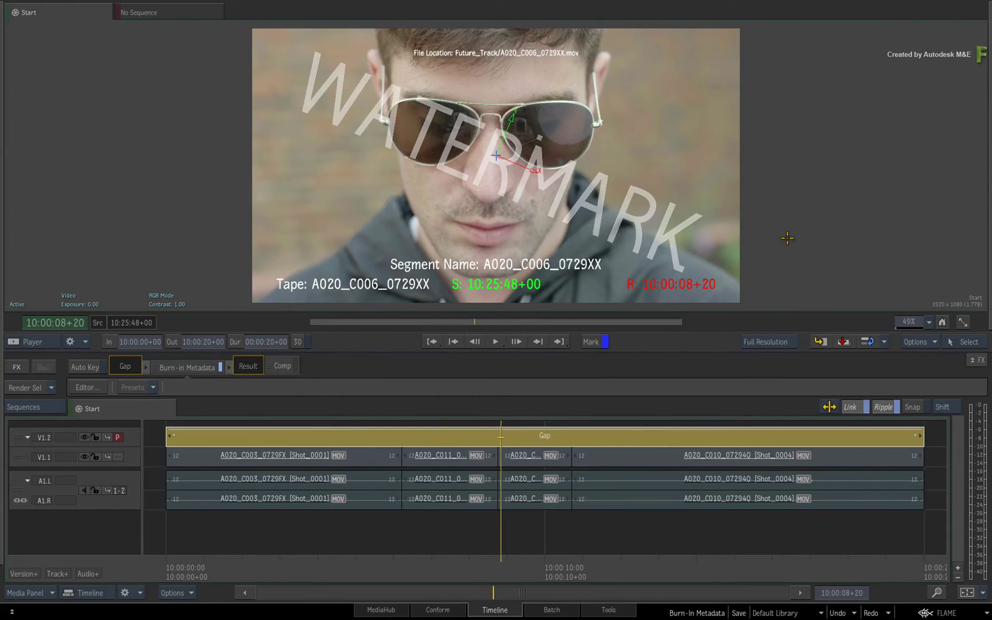
key(Tab)
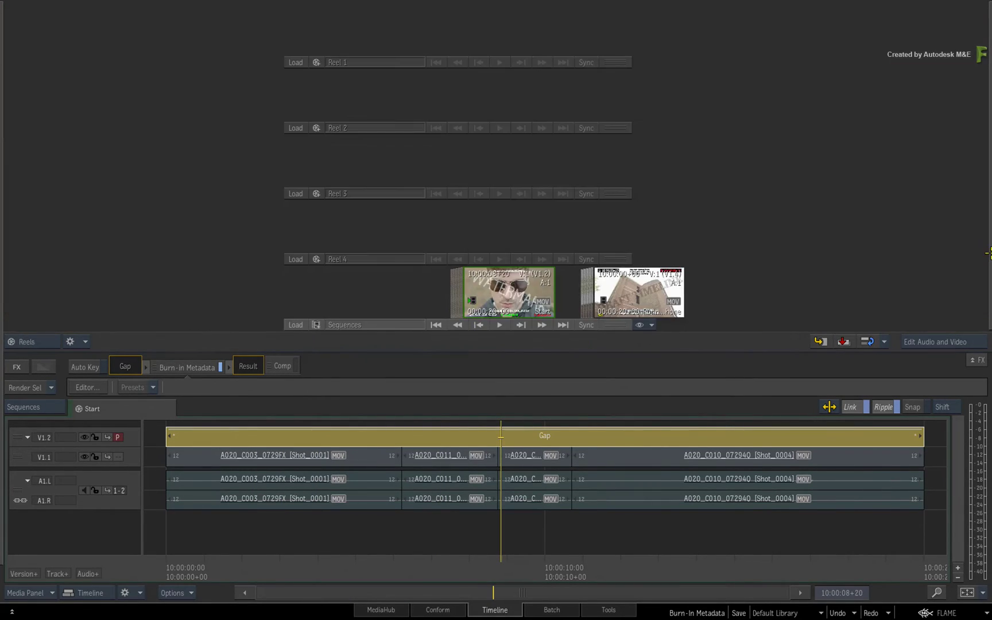
double_click(649, 290)
key(Tab)
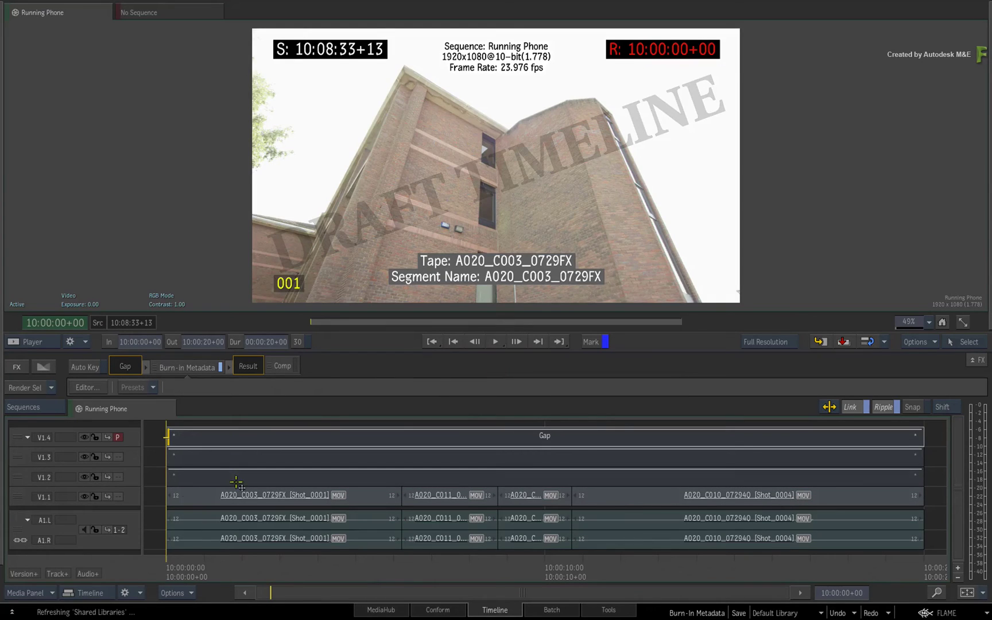
Step: Cycle the primary track through V1.1–V1.4 around 10:00:03+20, ending on V1.4's DRAFT TIMELINE watermark
click(174, 499)
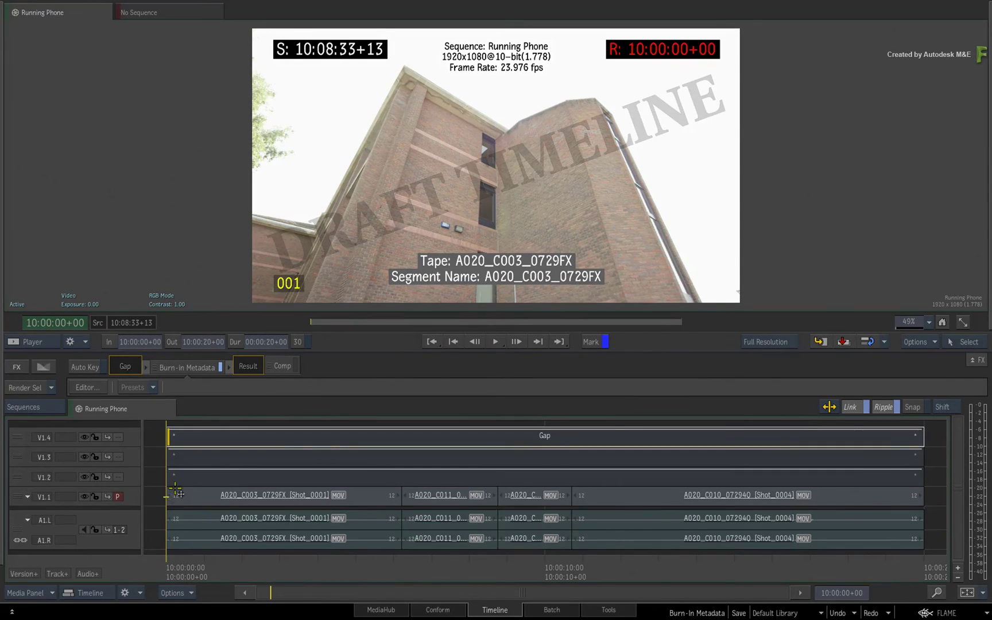
click(176, 476)
mouse_move(182, 567)
mouse_down()
mouse_move(313, 546)
mouse_move(619, 565)
mouse_move(516, 574)
mouse_move(541, 567)
mouse_move(495, 565)
mouse_move(542, 565)
mouse_move(451, 555)
mouse_move(510, 552)
mouse_up()
key(Up)
key(Up)
key(Down)
key(Down)
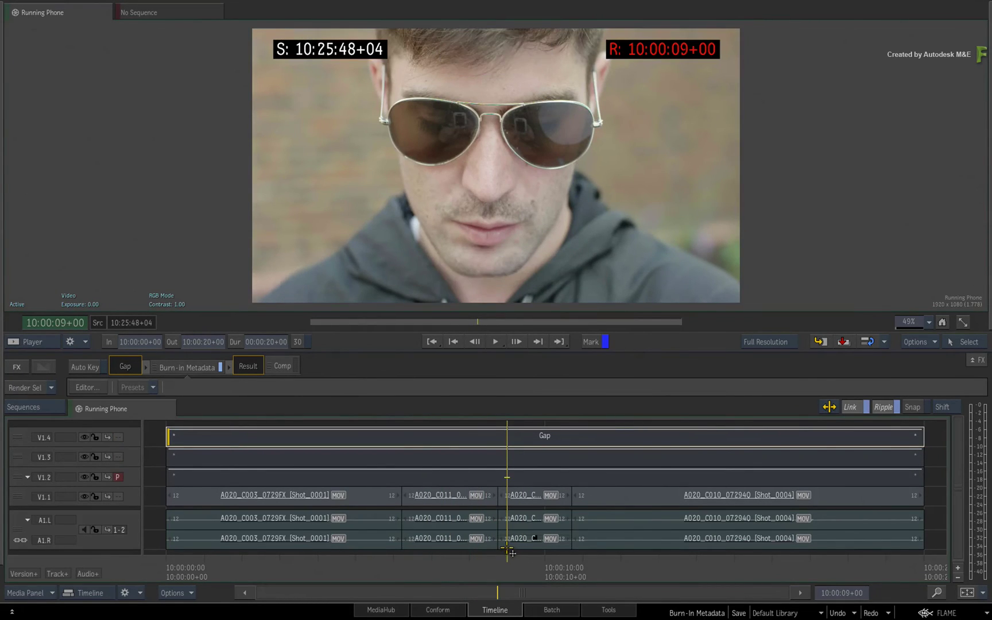
key(Up)
key(Down)
key(Up)
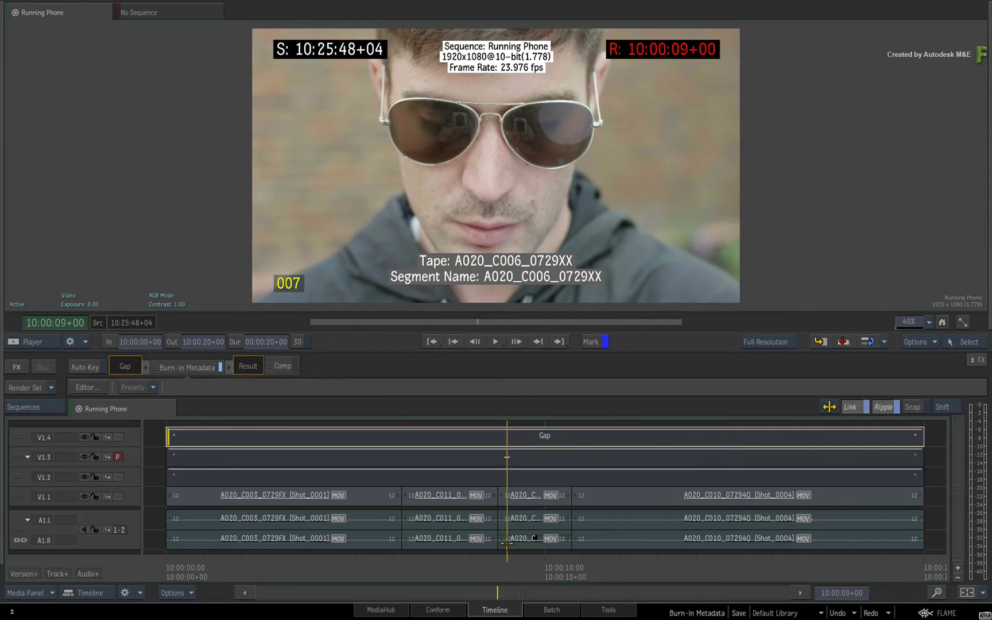
key(Up)
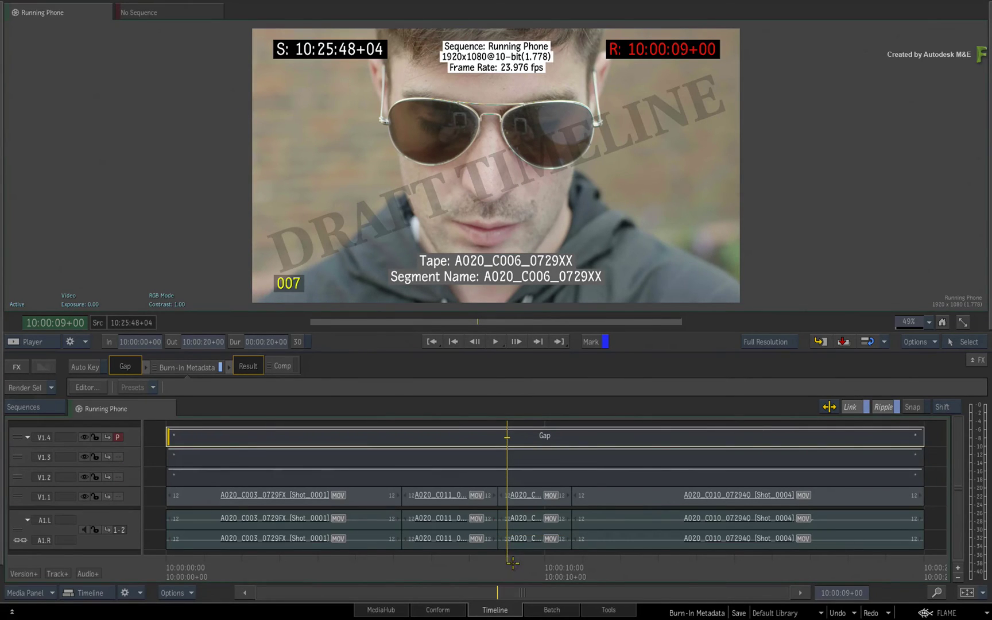
Step: In Batch, position the Burn-in Metadata node and connect Beauty006's output into it
click(537, 610)
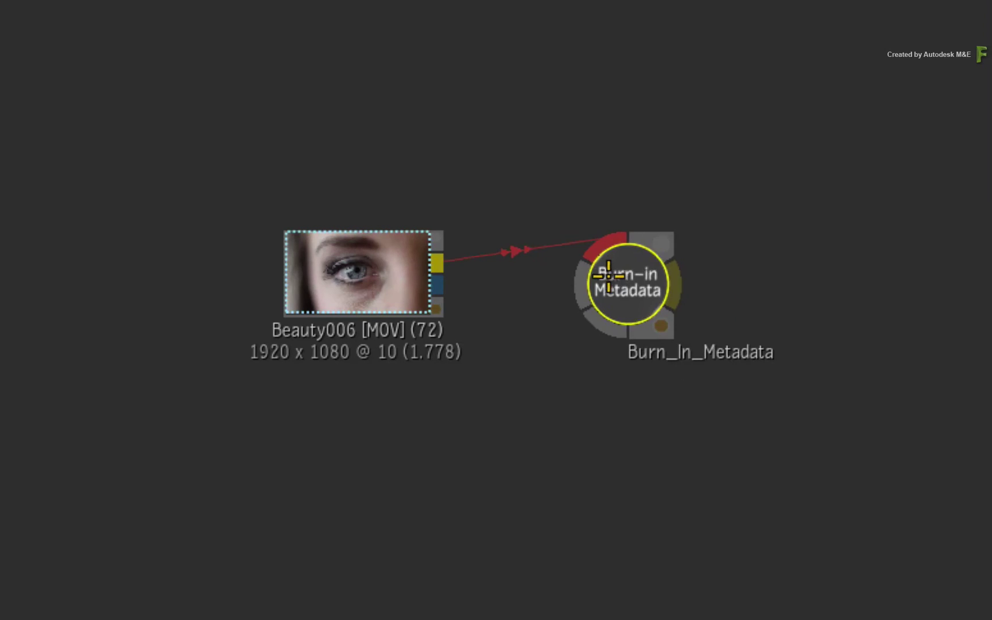
drag(608, 275, 601, 279)
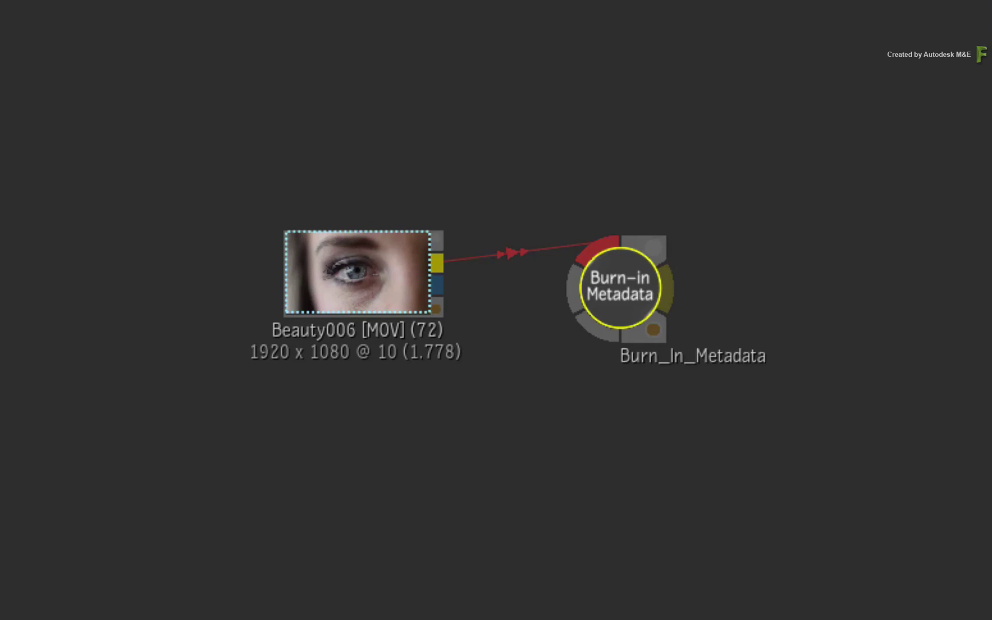
mouse_move(618, 283)
mouse_down()
mouse_move(630, 267)
mouse_move(613, 290)
mouse_up()
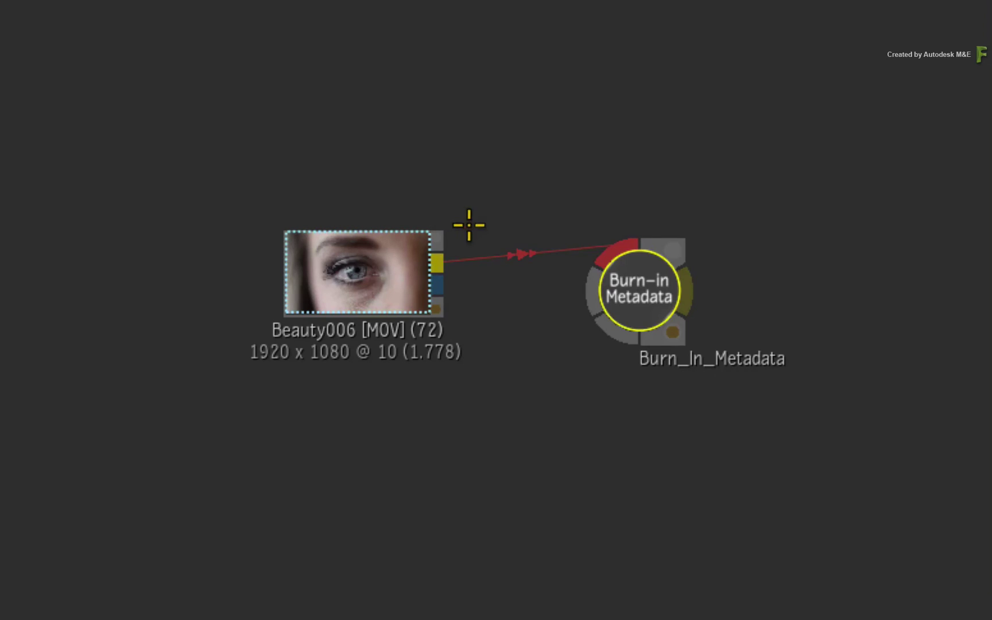
drag(467, 223, 615, 204)
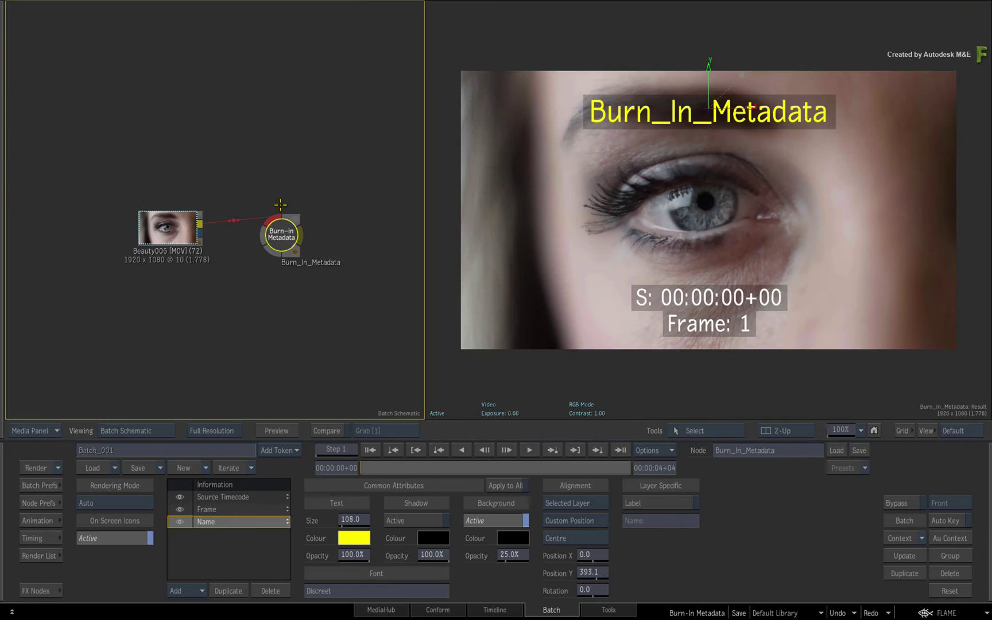
drag(282, 238, 286, 243)
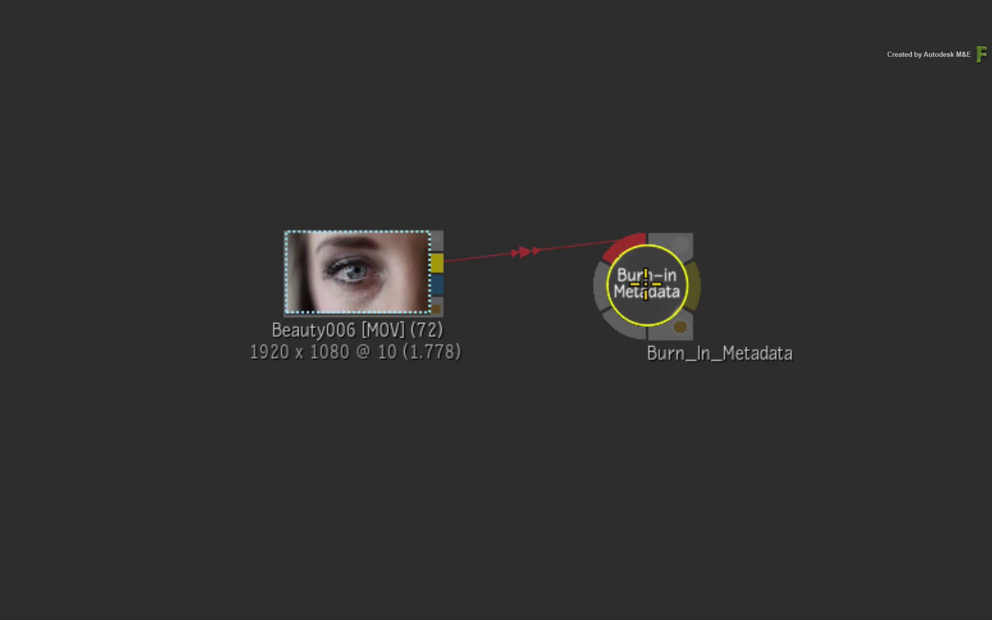
Step: Copy Beauty006's clip metadata into the Burn-in Metadata node
click(635, 310)
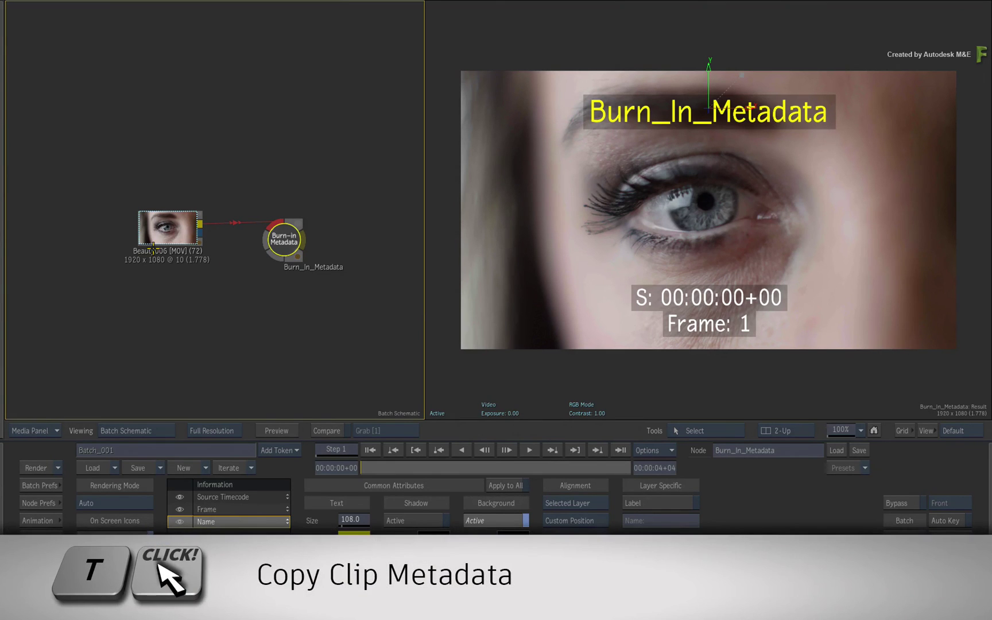
click(174, 228)
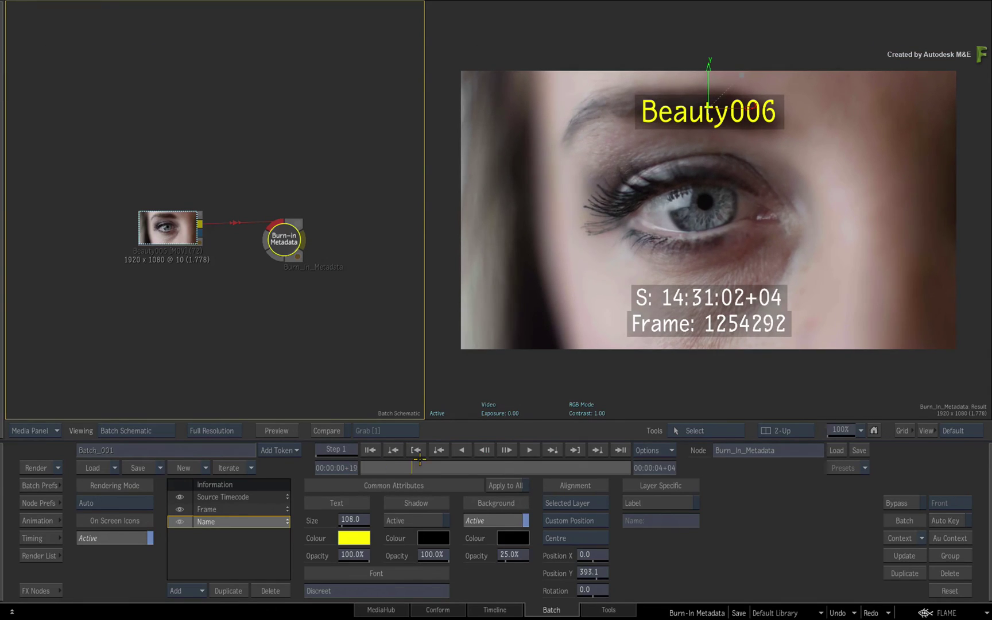
click(183, 589)
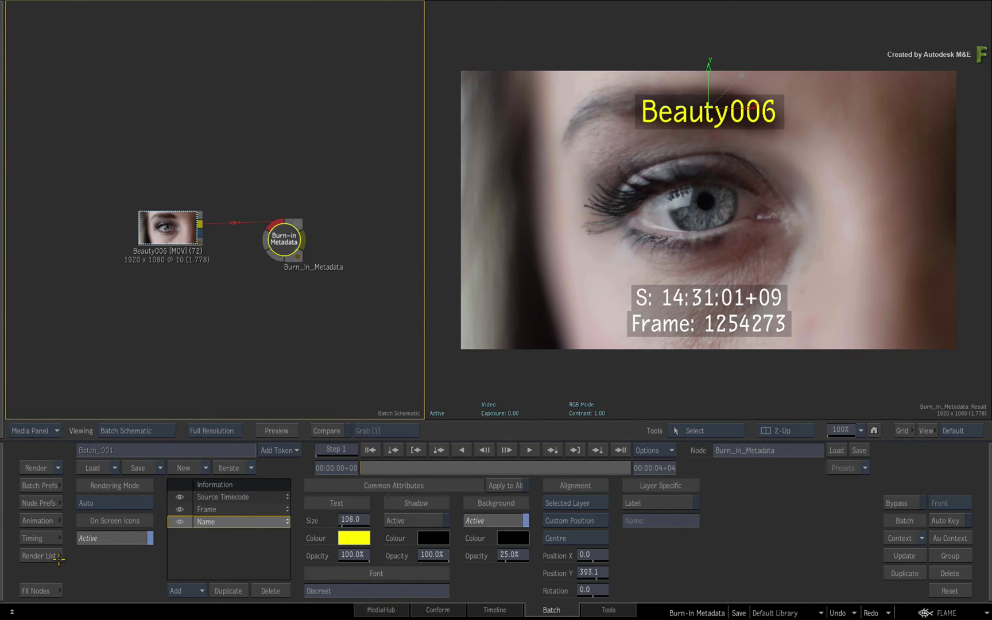
Step: Save the node to the User bin as Burn_In_Metadata and return to the Running Phone timeline
click(38, 590)
click(300, 489)
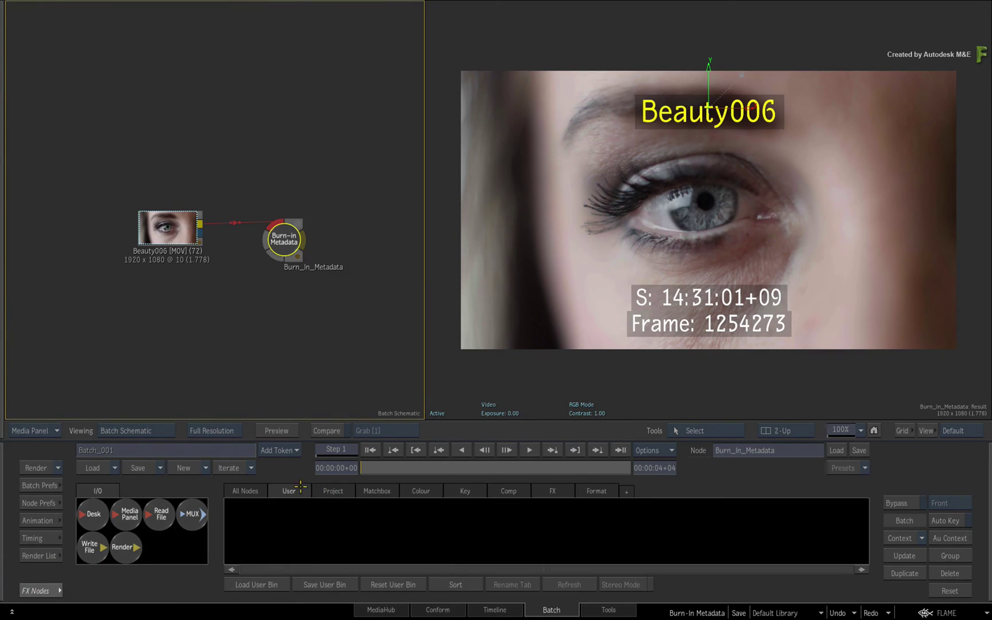
drag(285, 240, 264, 527)
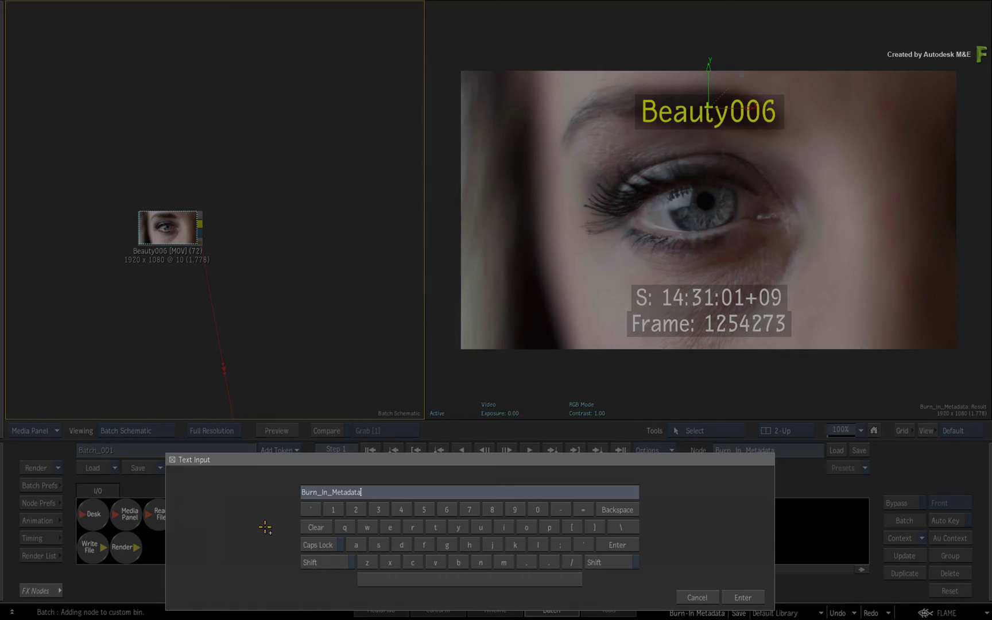
click(740, 597)
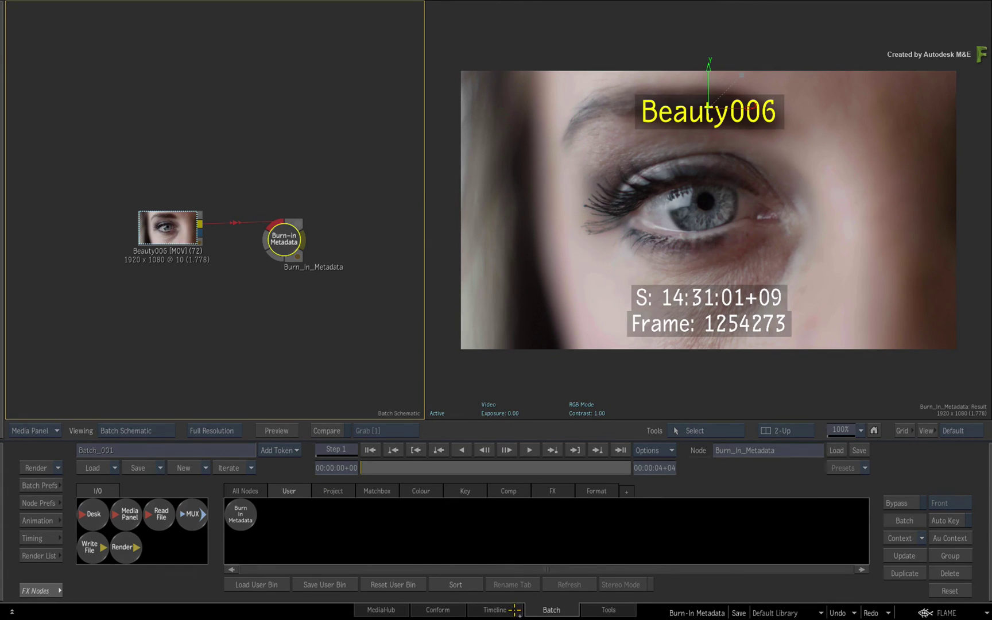
click(514, 610)
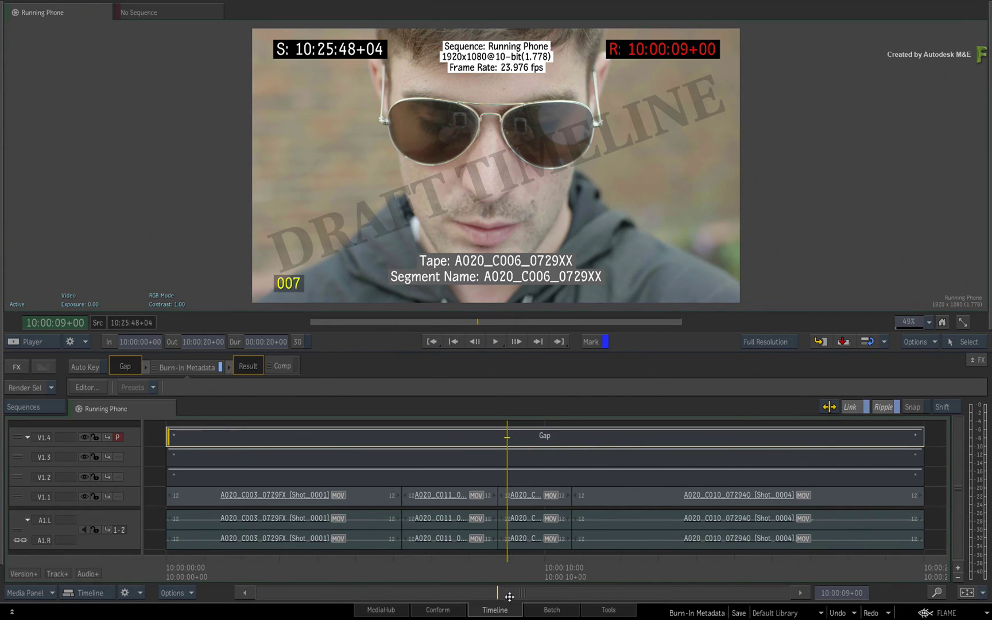
click(551, 610)
click(590, 610)
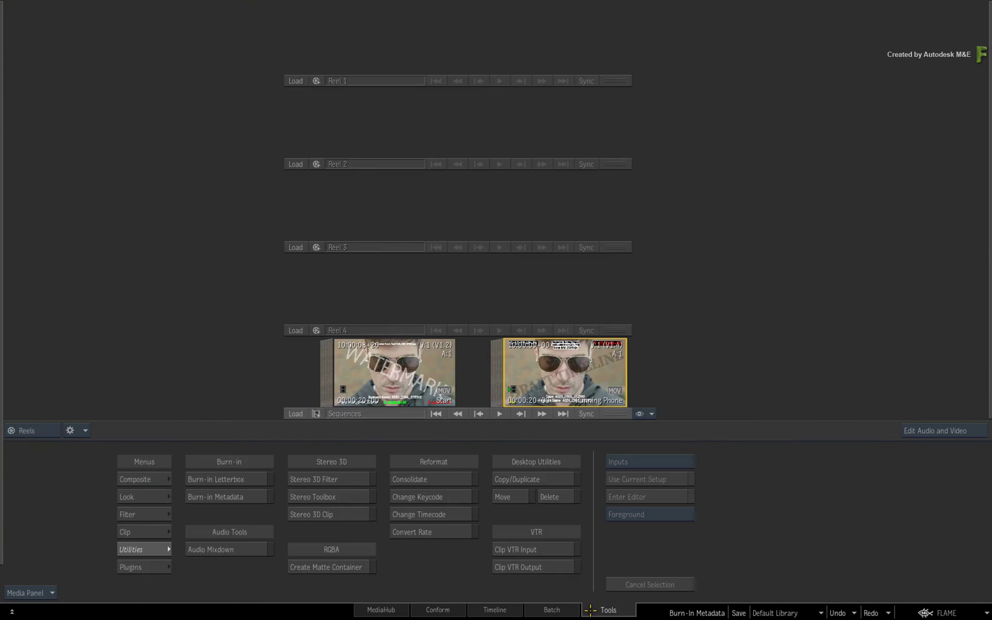
click(239, 497)
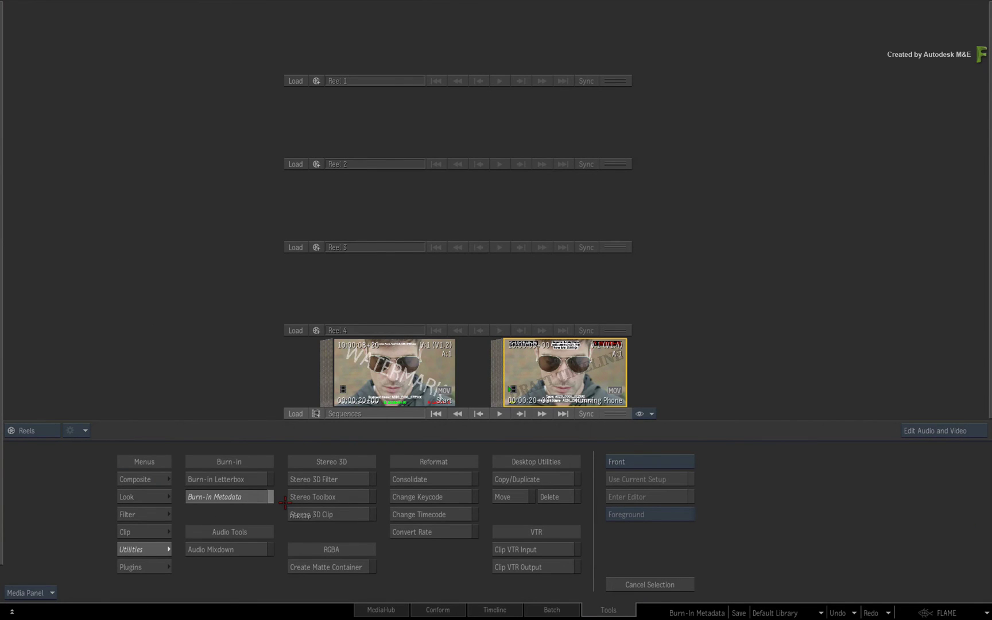
click(478, 609)
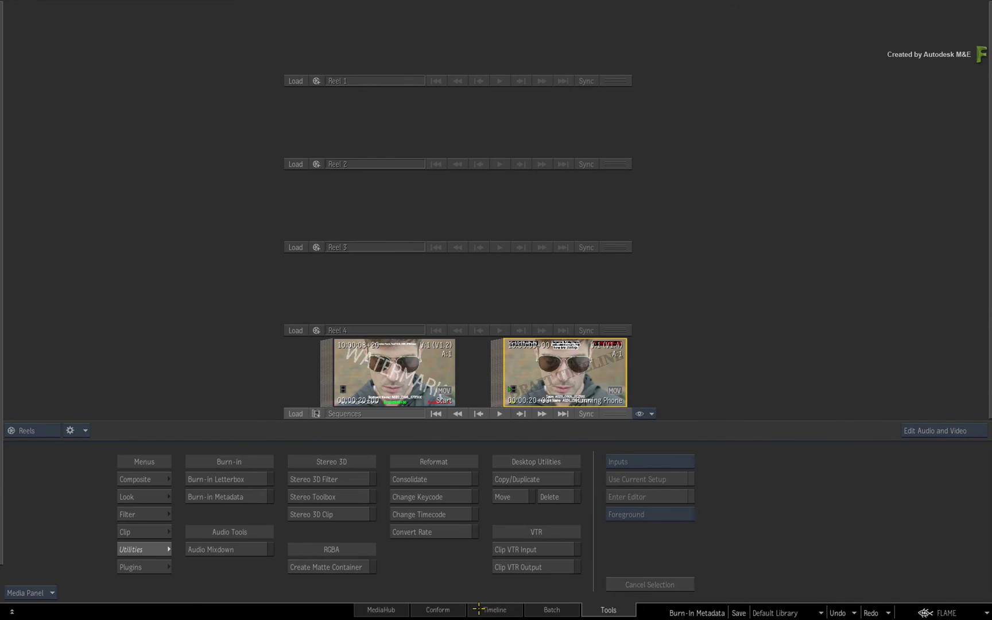
drag(507, 571, 655, 531)
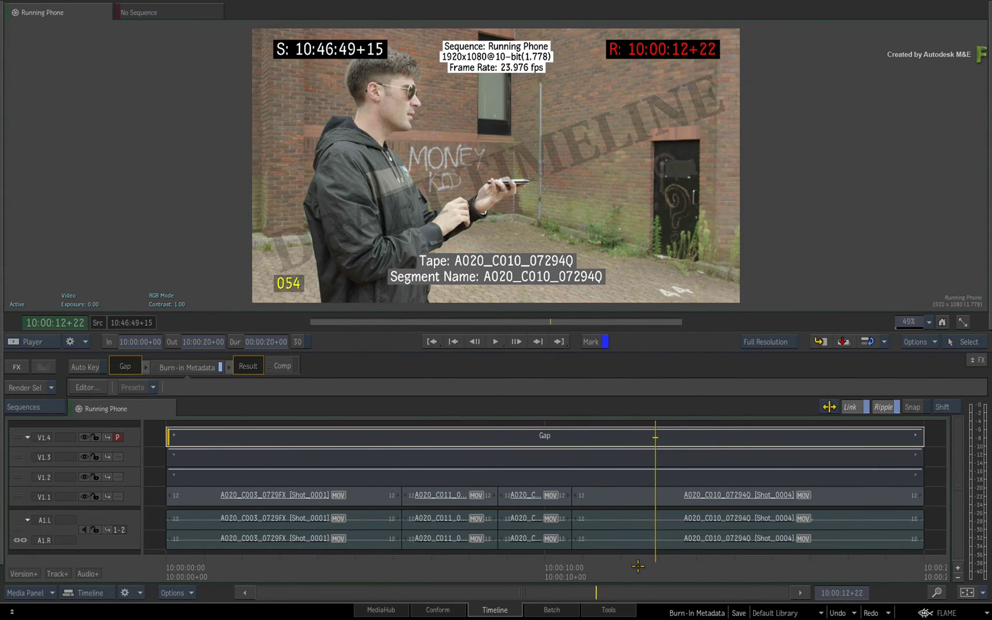